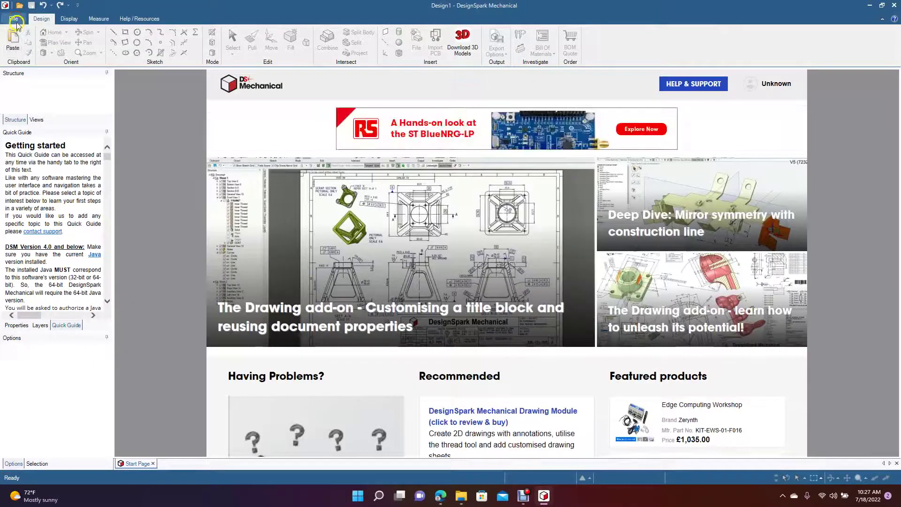
# Start a new design and sketch 30mm and 12mm circles centred on the origin.
pyautogui.click(13, 19)
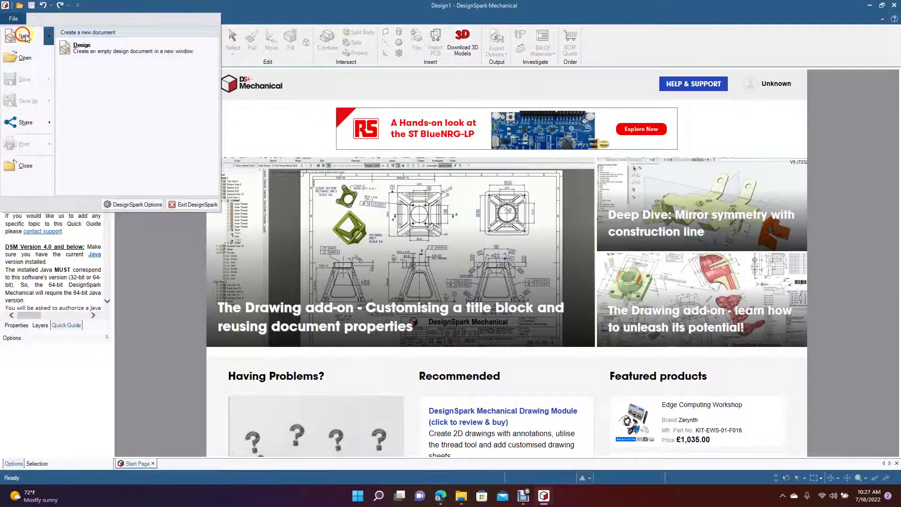
pyautogui.click(77, 45)
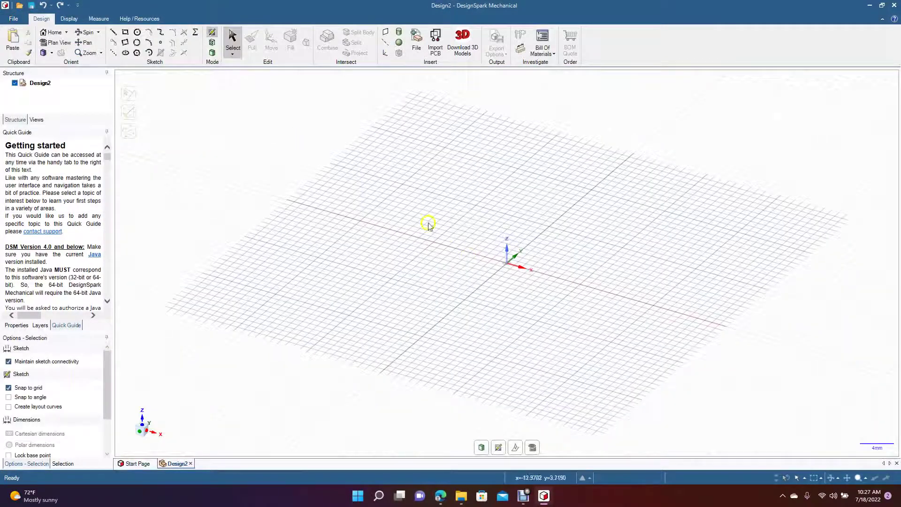
pyautogui.click(137, 33)
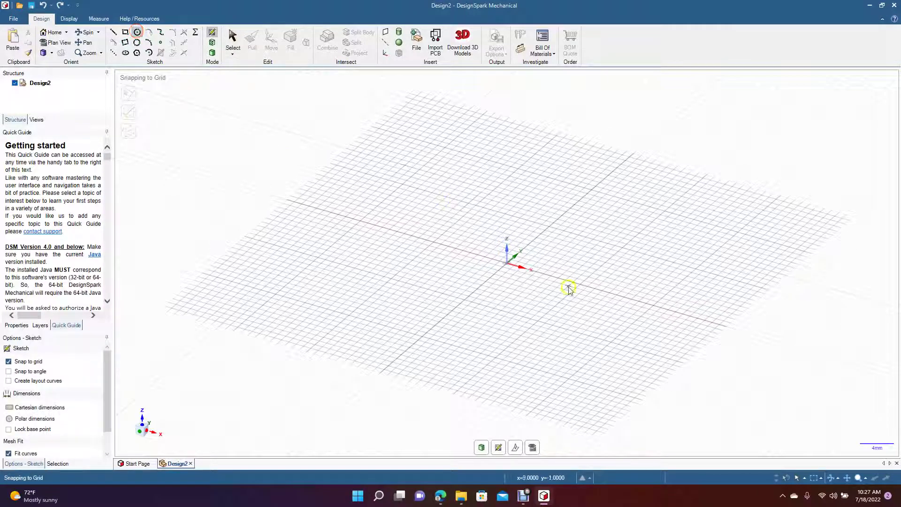
pyautogui.click(507, 265)
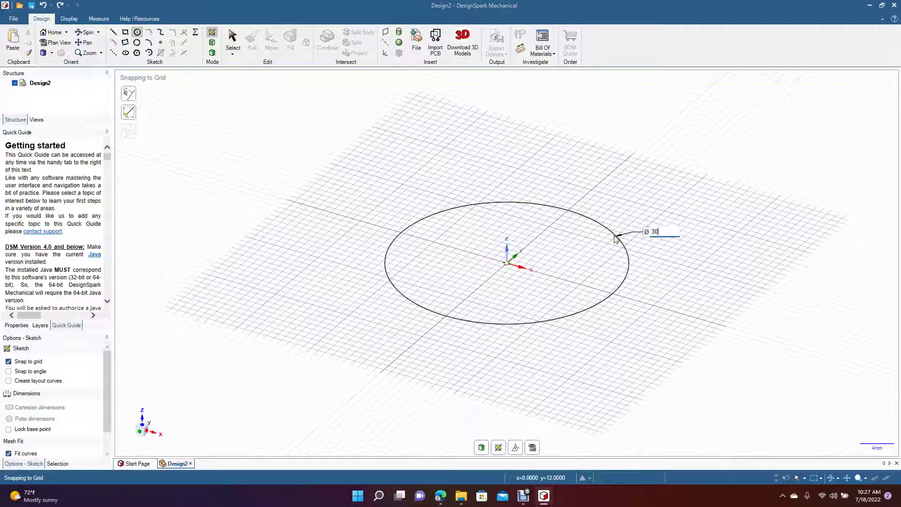
pyautogui.click(617, 238)
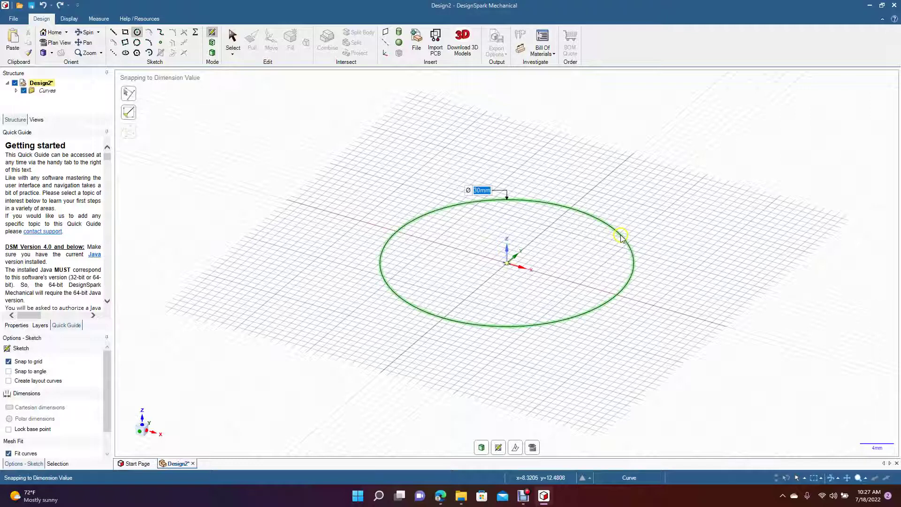
pyautogui.click(506, 266)
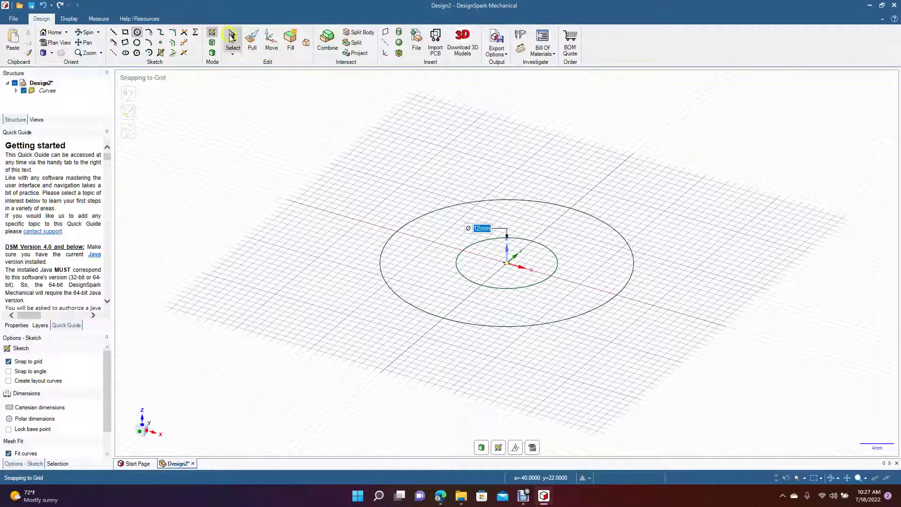
pyautogui.click(230, 38)
pyautogui.click(253, 113)
# Pull the ring face between the two circles up 5mm into a washer-shaped solid.
pyautogui.click(252, 43)
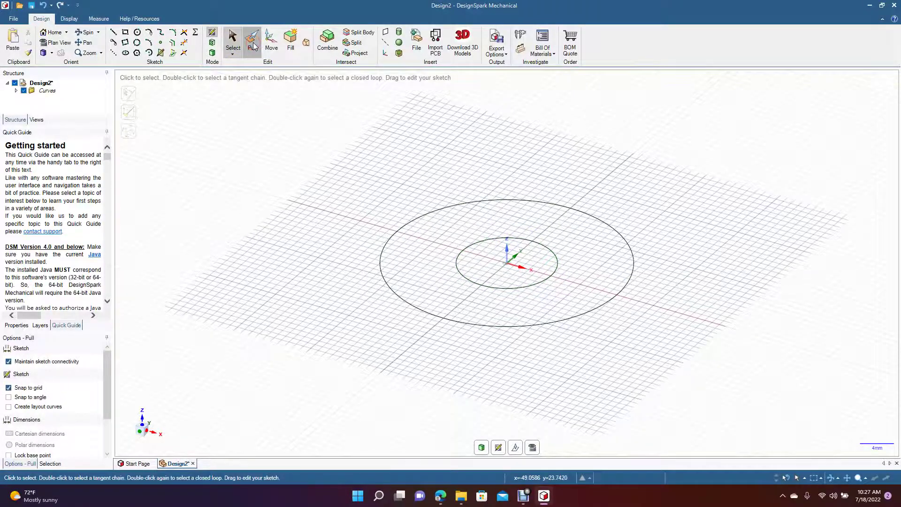
pyautogui.click(437, 247)
pyautogui.moveTo(433, 227); pyautogui.dragTo(435, 211)
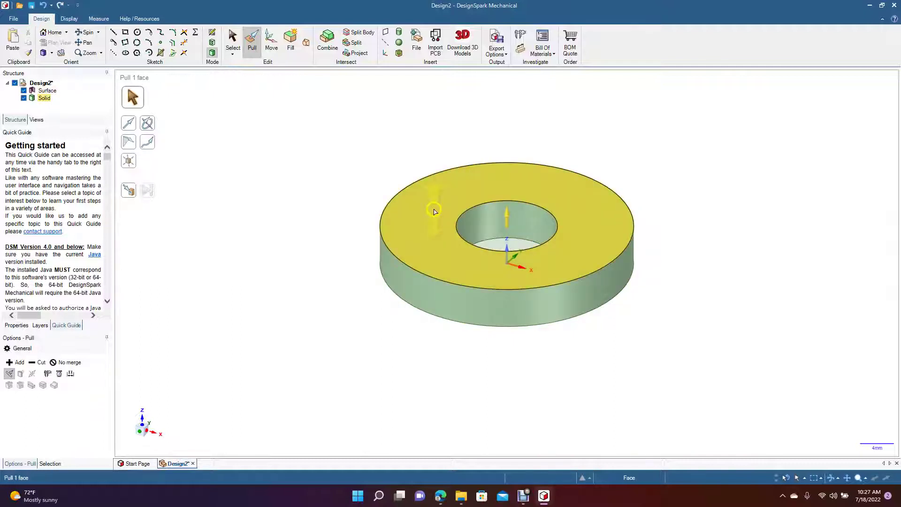
pyautogui.hotkey('ctrl', 'z')
pyautogui.click(421, 242)
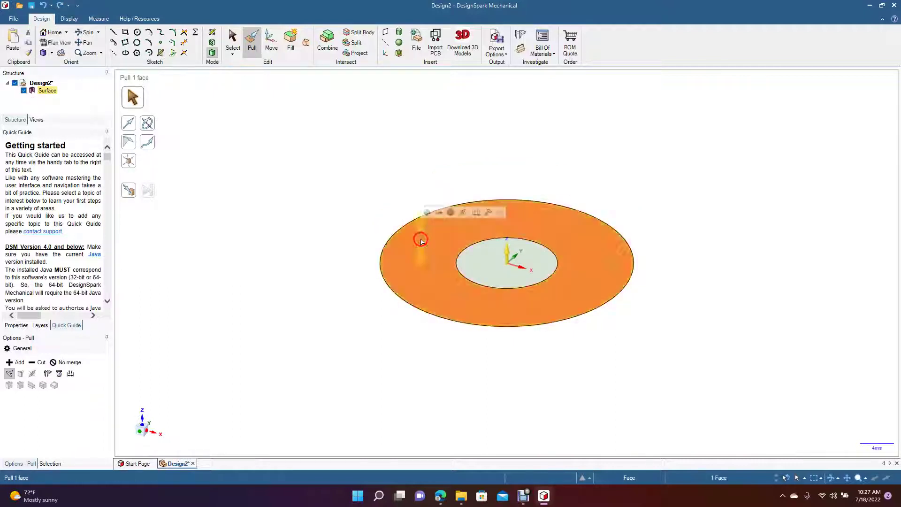
pyautogui.write('5')
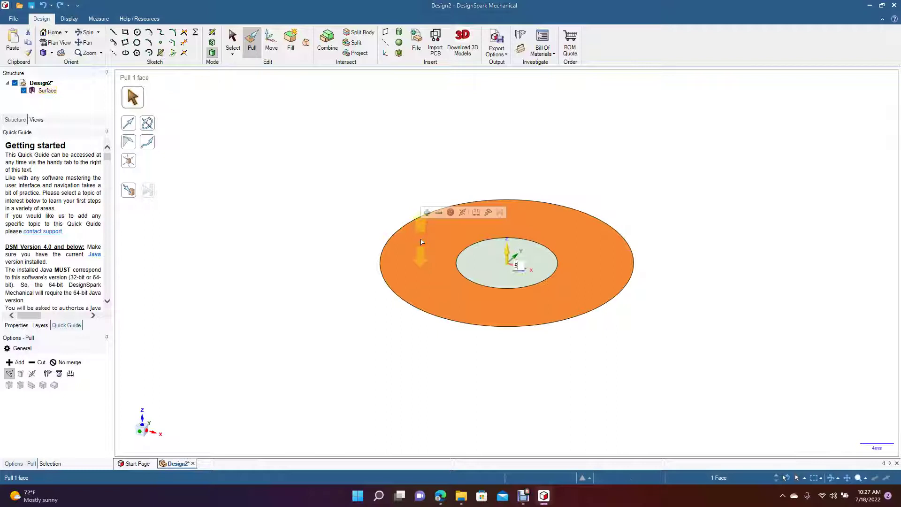
pyautogui.press('Return')
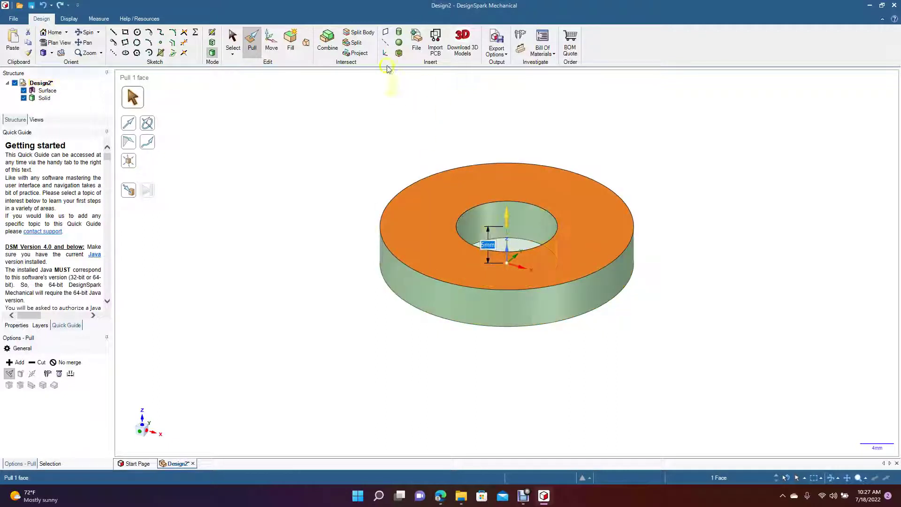
pyautogui.click(234, 38)
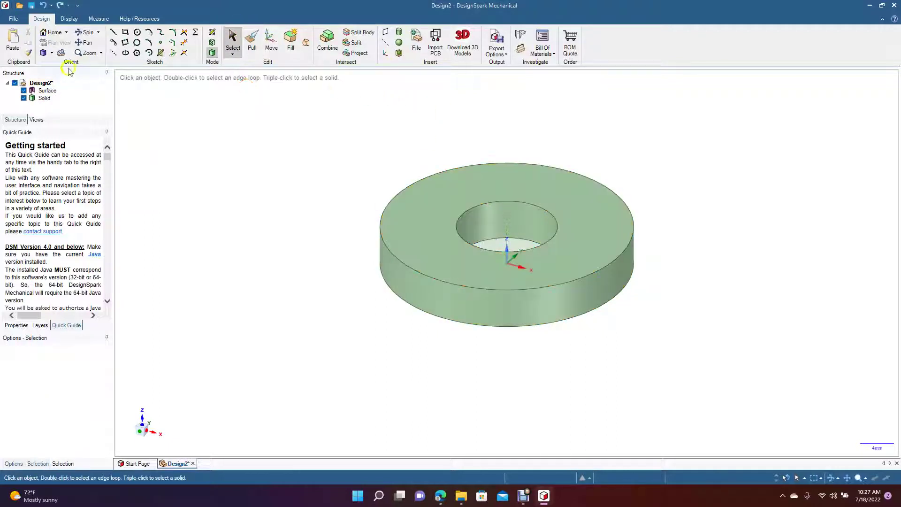
# Switch to the Top view and delete the leftover inner disk surface.
pyautogui.click(53, 54)
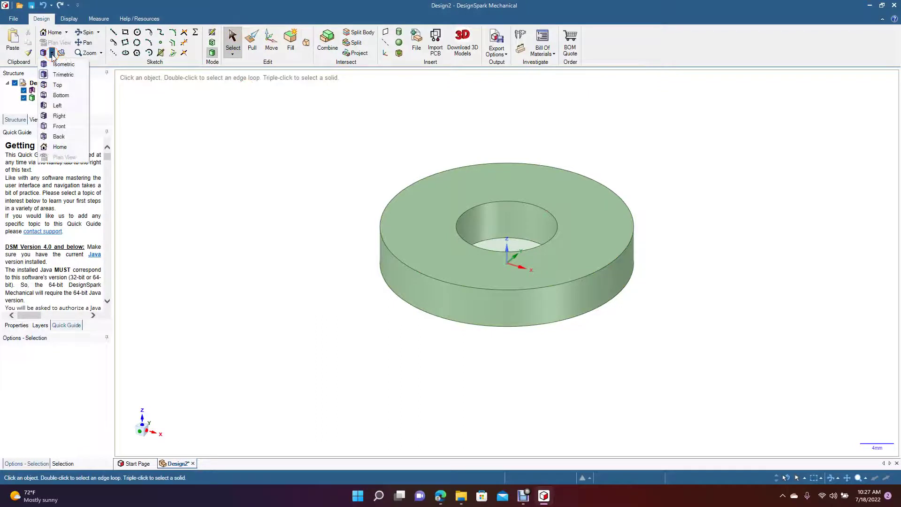
pyautogui.click(57, 85)
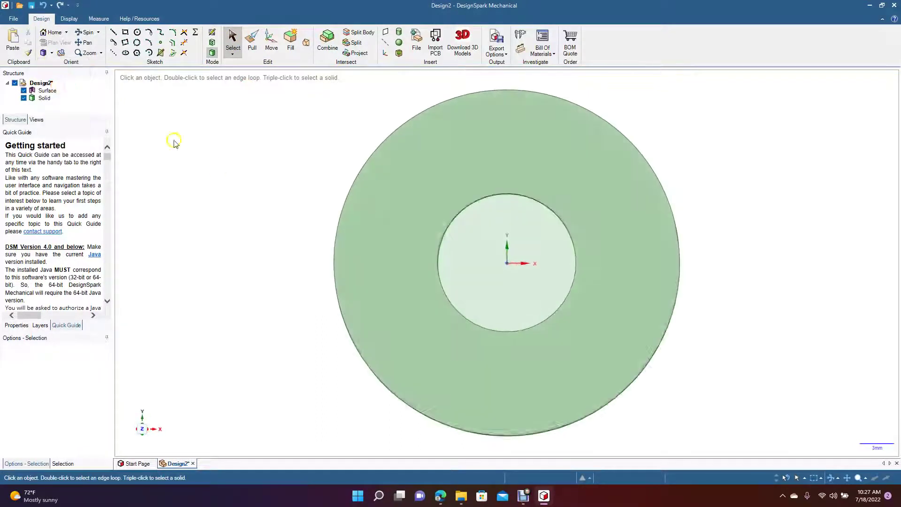
pyautogui.click(473, 245)
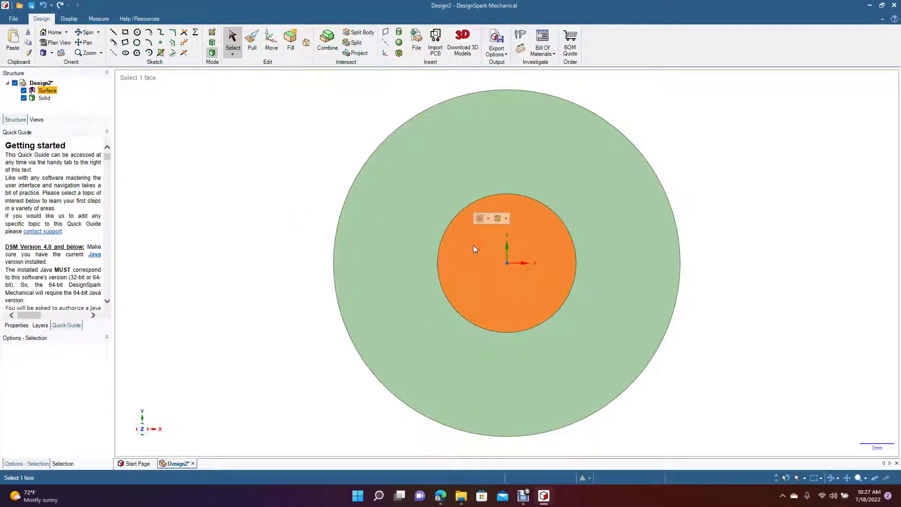
pyautogui.press('Delete')
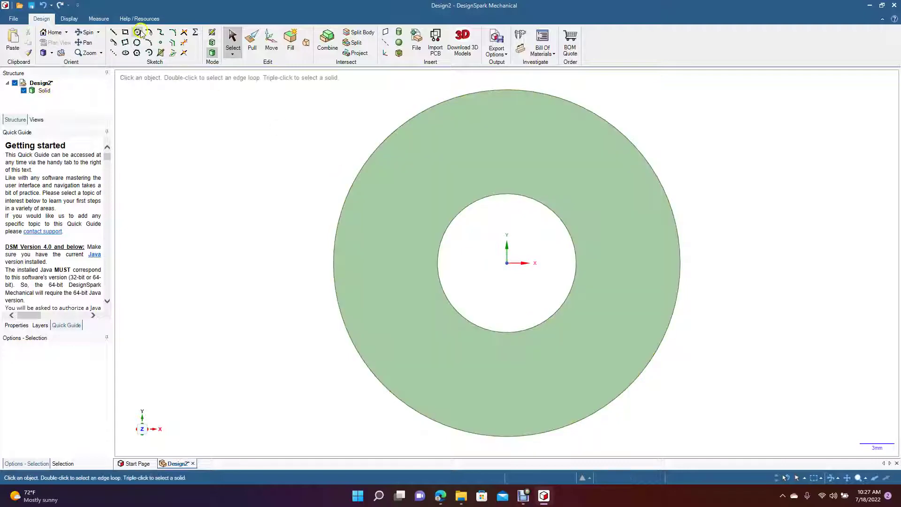
# Draw a 7mm vertical line up from the ring's top point and set it as a mirror line.
pyautogui.click(114, 32)
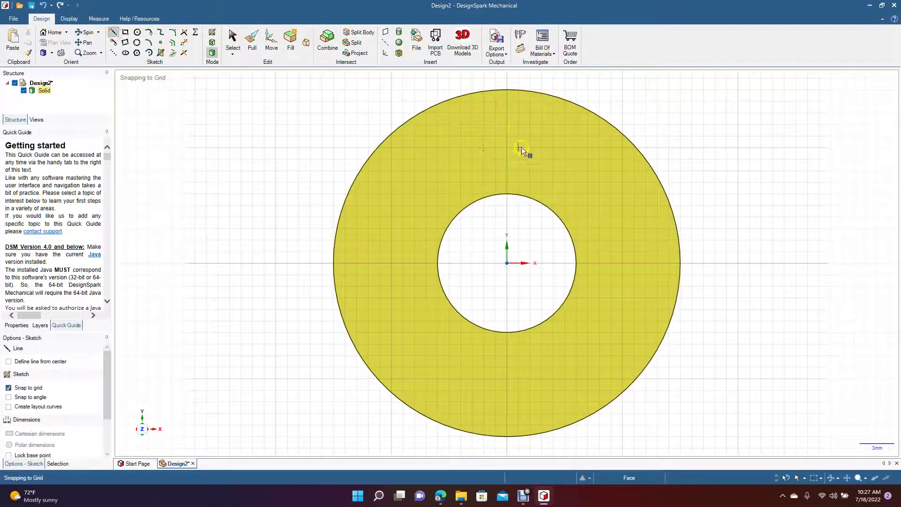
pyautogui.scroll(-3, 517, 133)
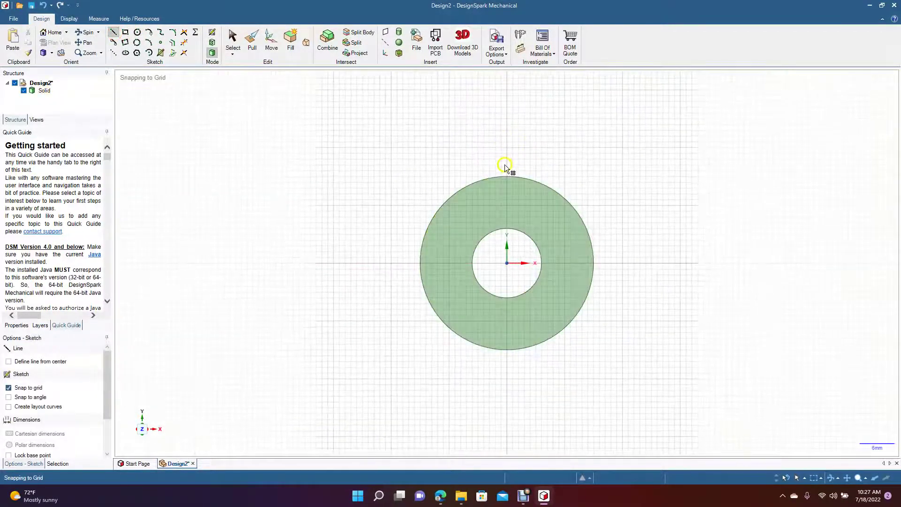
pyautogui.click(507, 176)
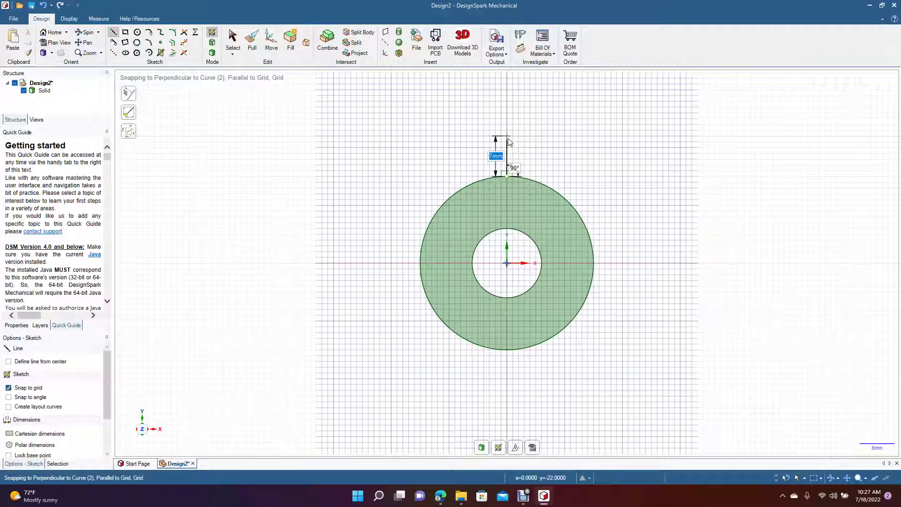
pyautogui.click(507, 137)
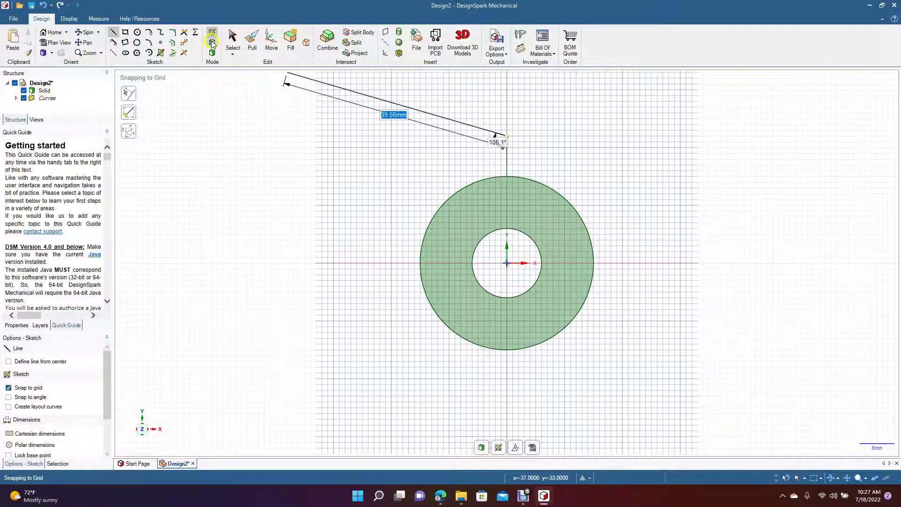
pyautogui.click(233, 38)
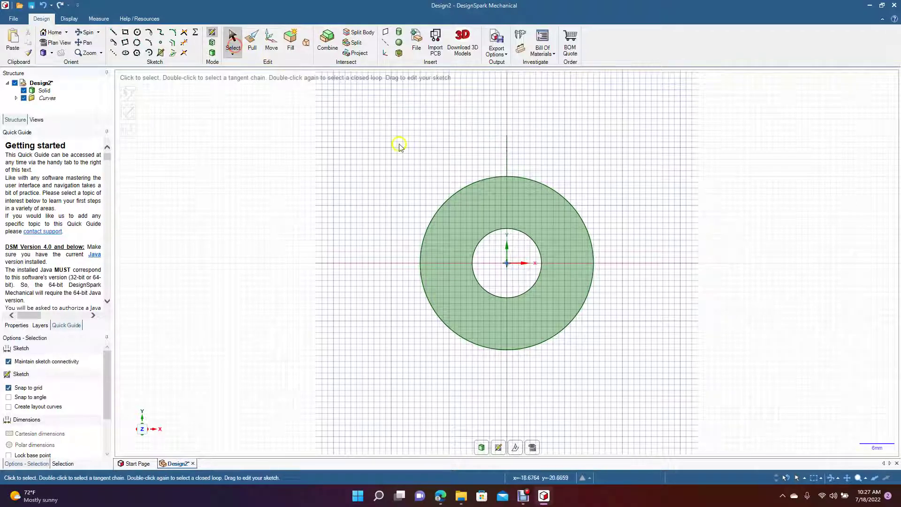
pyautogui.rightClick(508, 164)
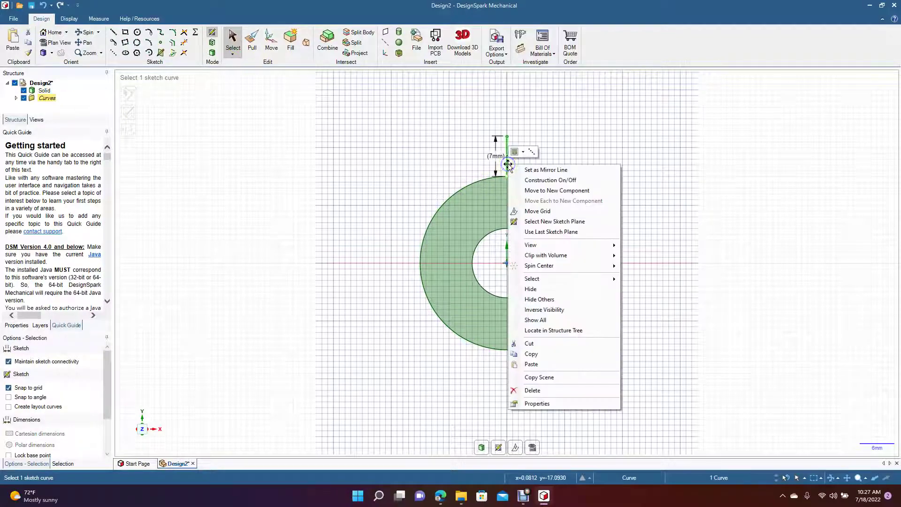
pyautogui.click(530, 178)
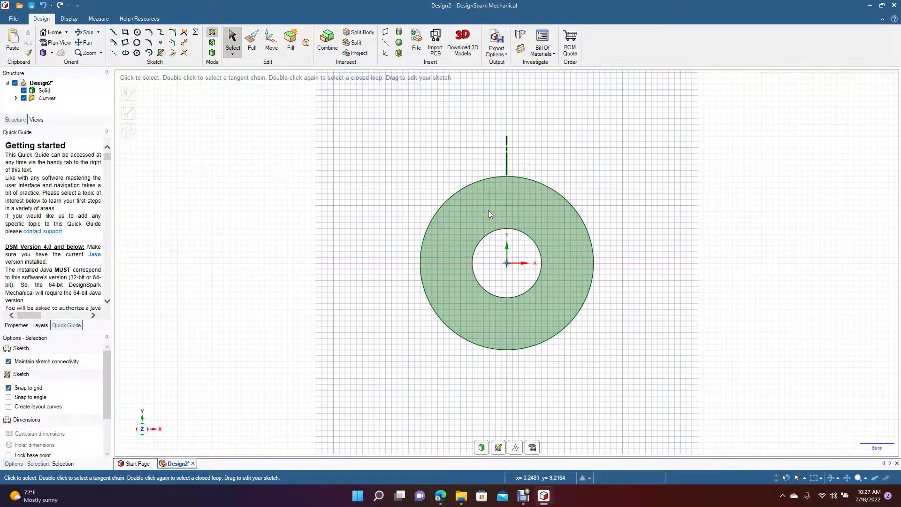
pyautogui.scroll(3, 488, 214)
# Sketch the tab's 1mm flat top and slanted side down to the ring edge, mirrored across the line.
pyautogui.click(85, 42)
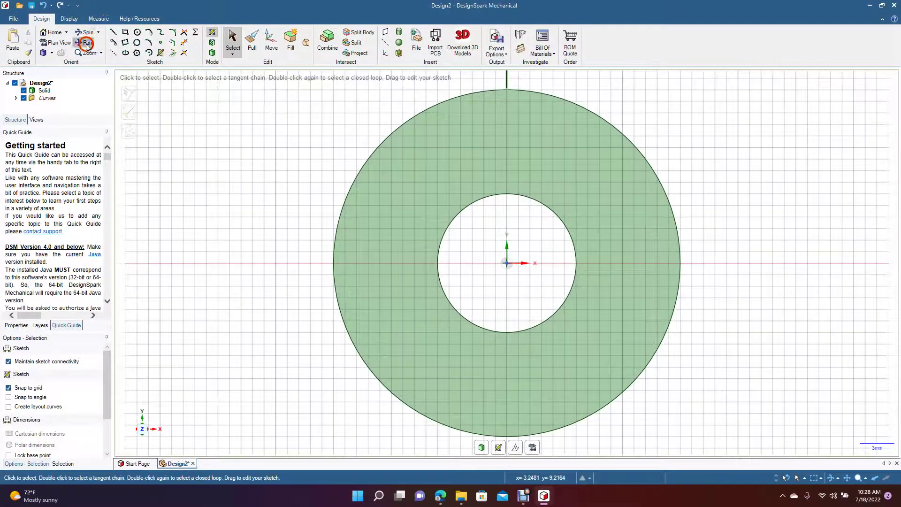
pyautogui.moveTo(278, 145); pyautogui.dragTo(268, 273)
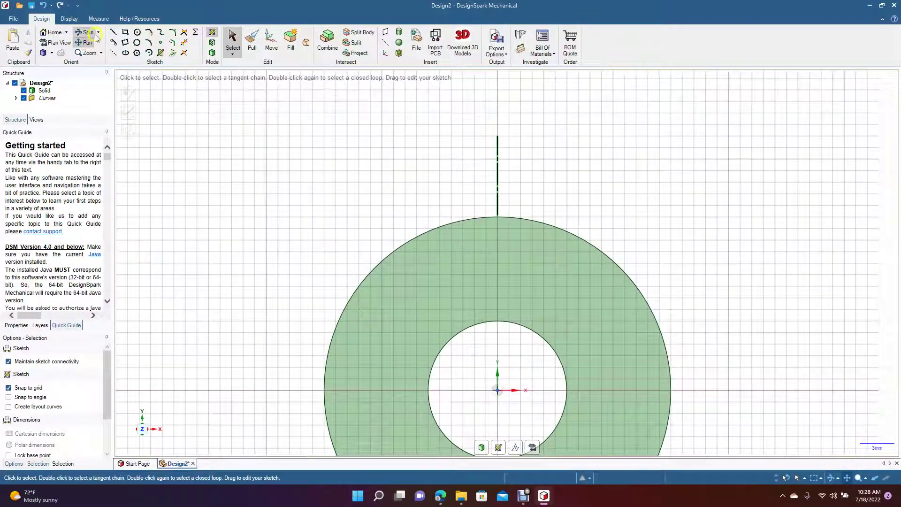
pyautogui.click(113, 32)
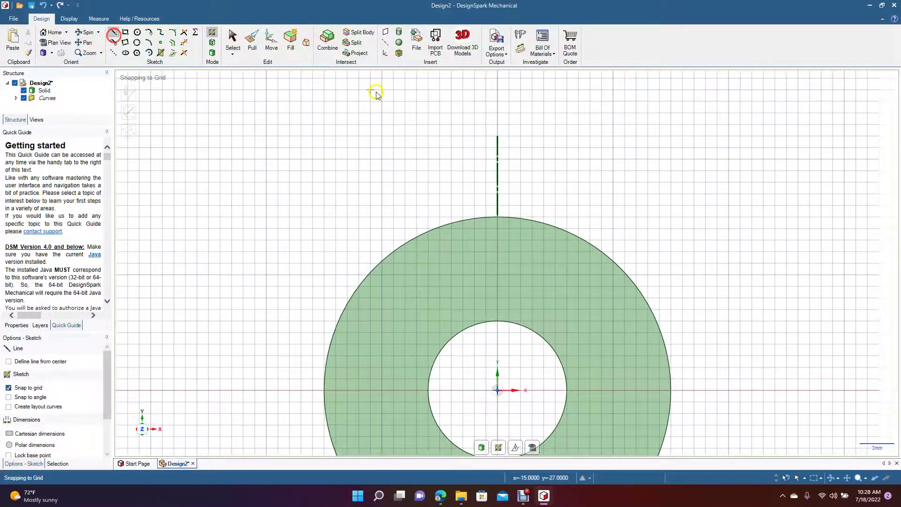
pyautogui.click(497, 137)
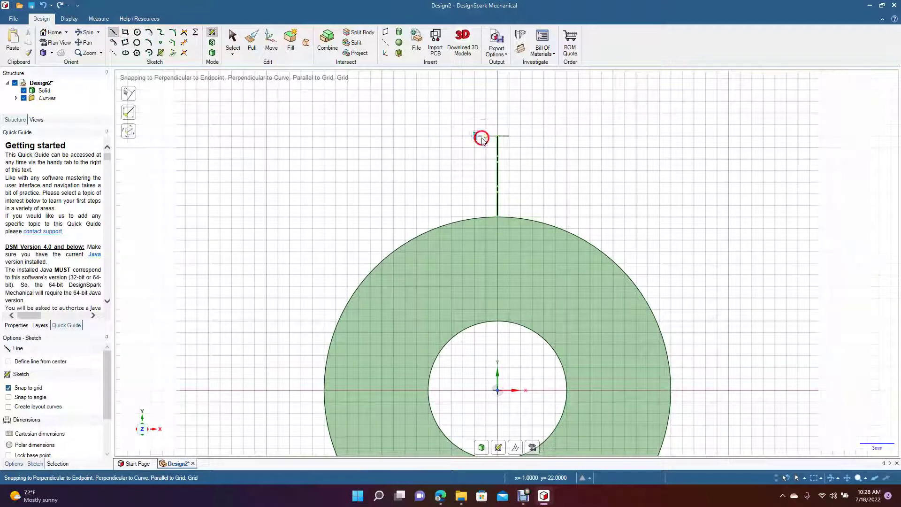
pyautogui.click(485, 137)
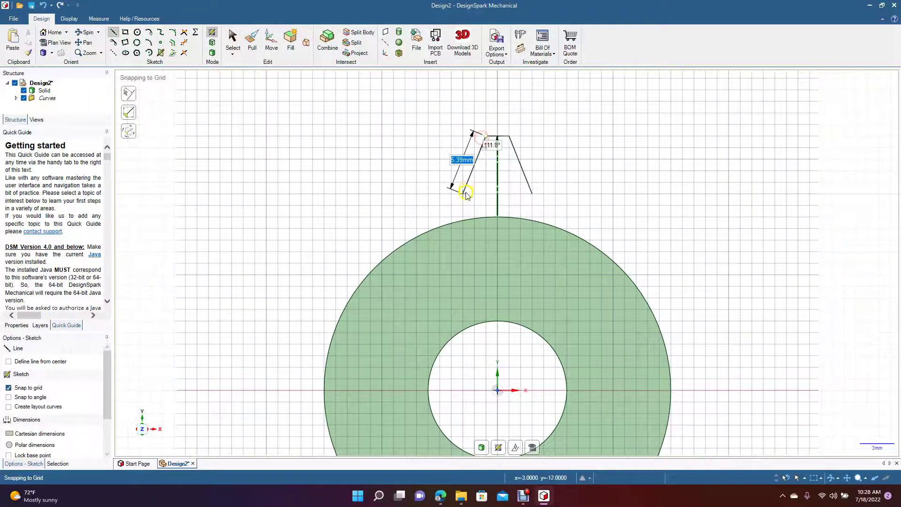
pyautogui.click(462, 221)
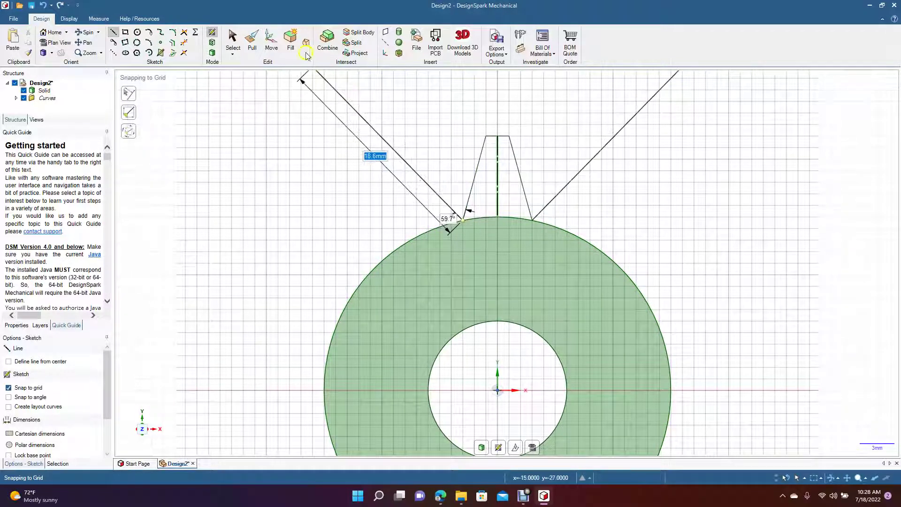
pyautogui.click(231, 44)
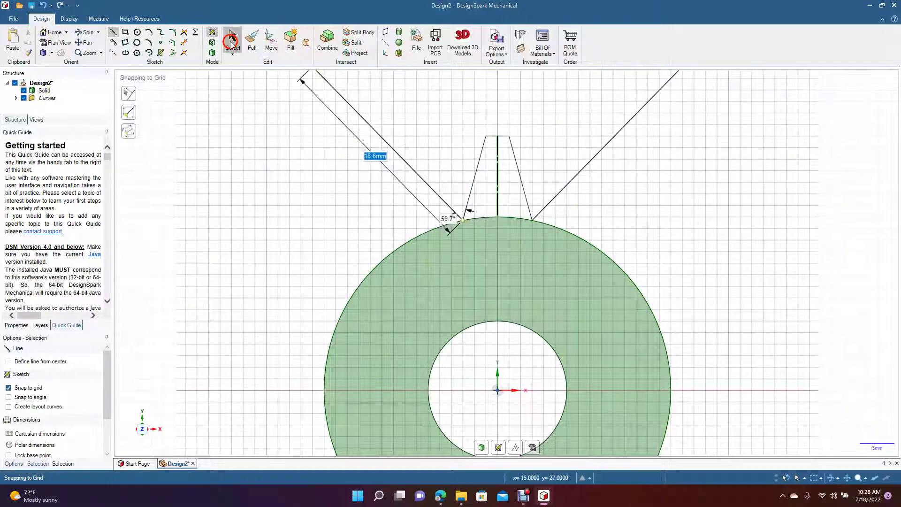
pyautogui.click(149, 42)
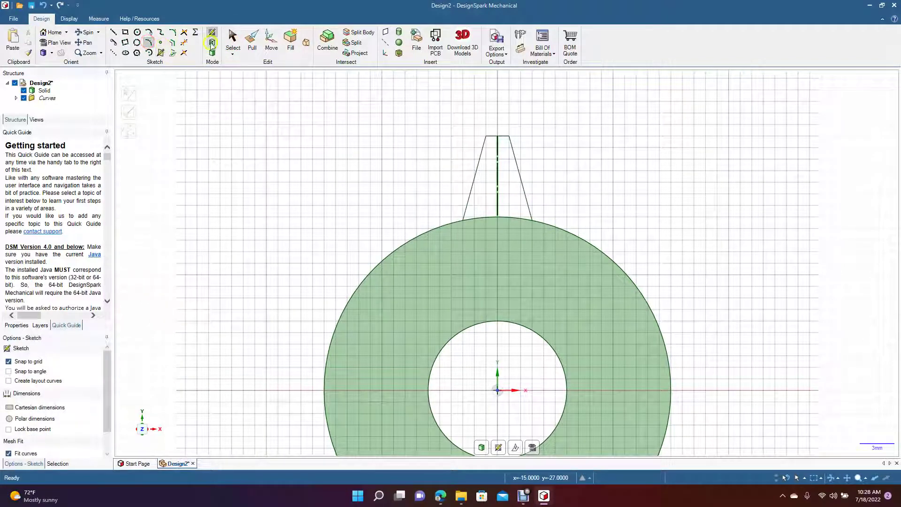
pyautogui.click(232, 40)
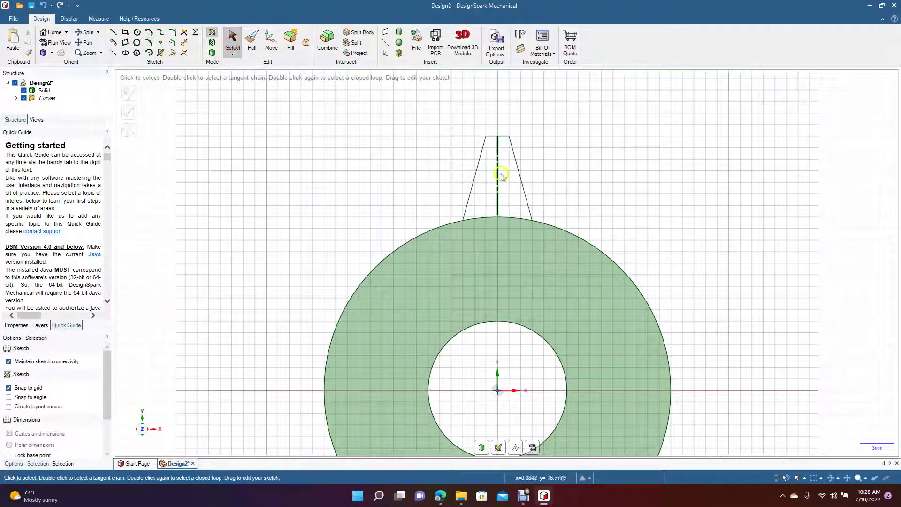
# Delete the vertical centre line and cap the tab top with a three-point arc.
pyautogui.click(497, 173)
pyautogui.press('Delete')
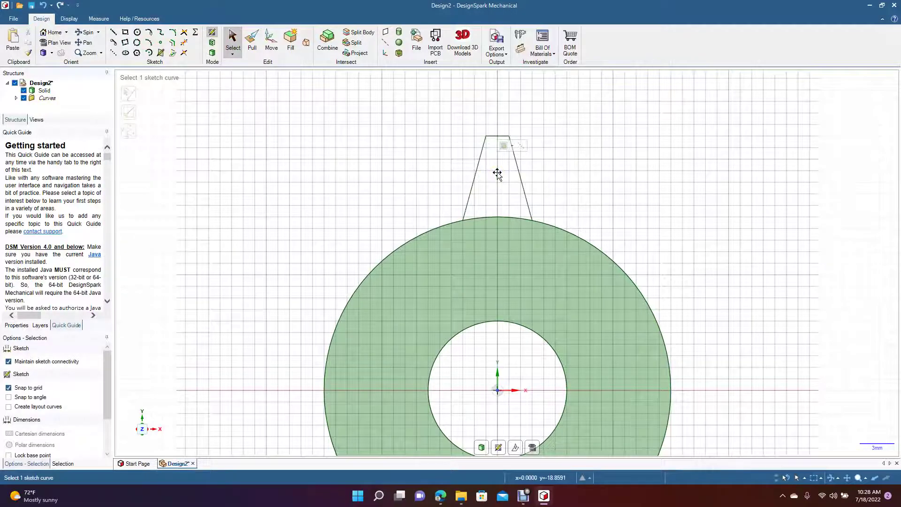
pyautogui.click(149, 42)
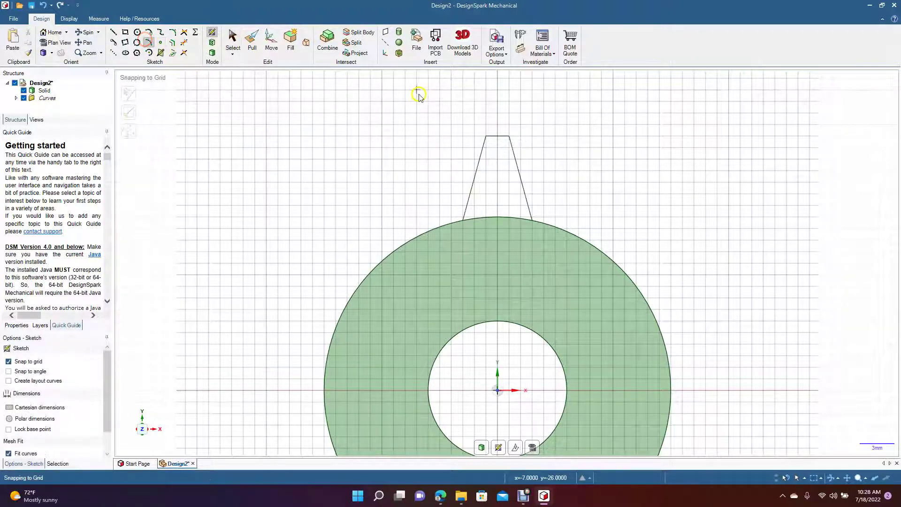
pyautogui.click(486, 136)
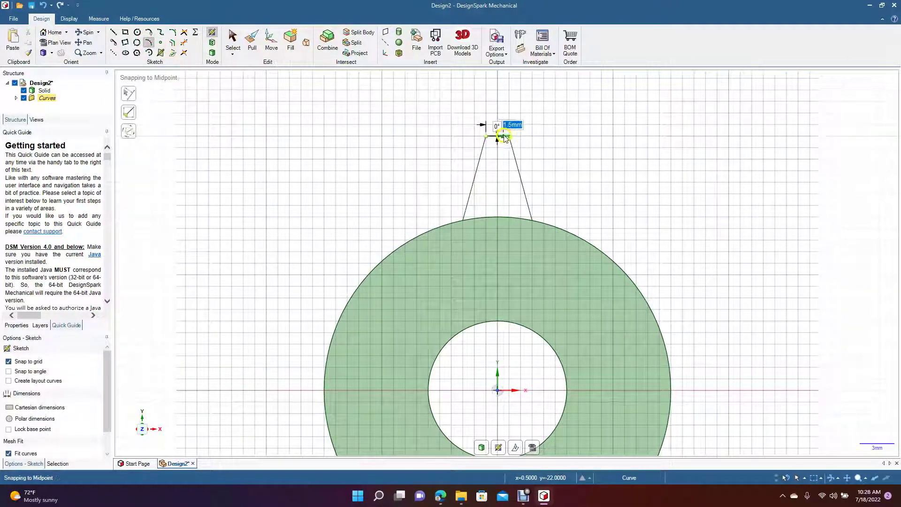
pyautogui.click(509, 136)
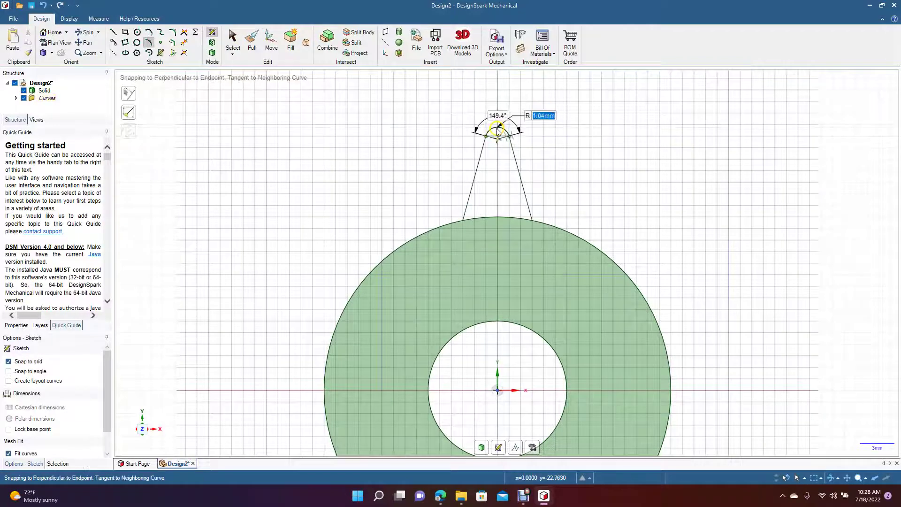
pyautogui.click(499, 133)
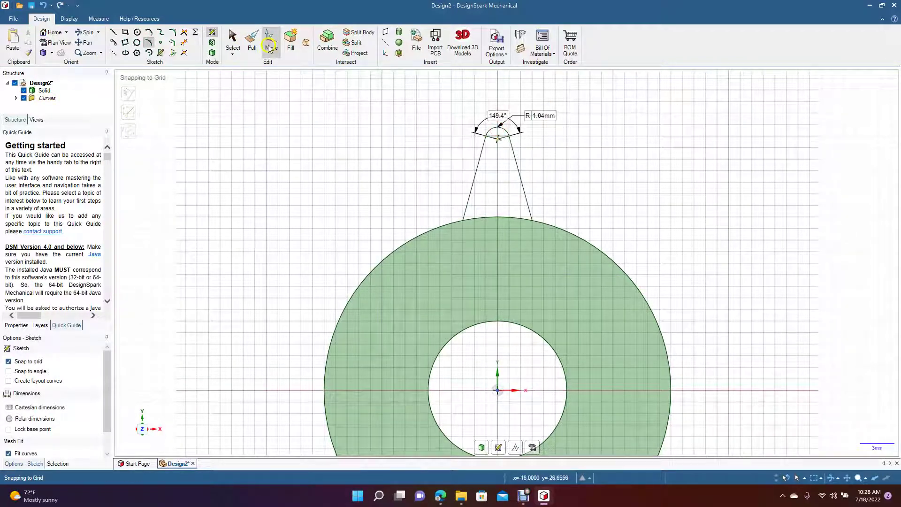
# Place a 1mm circle centred on the arc's centre.
pyautogui.click(233, 38)
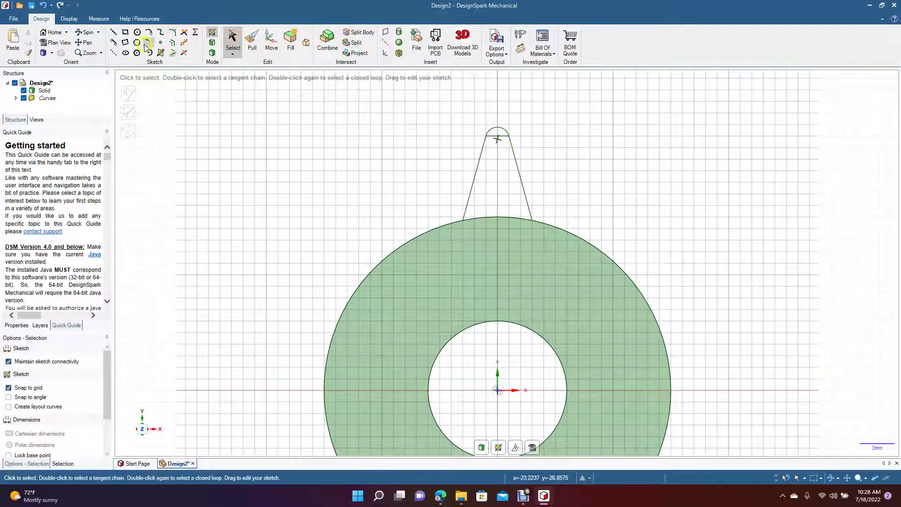
pyautogui.click(136, 32)
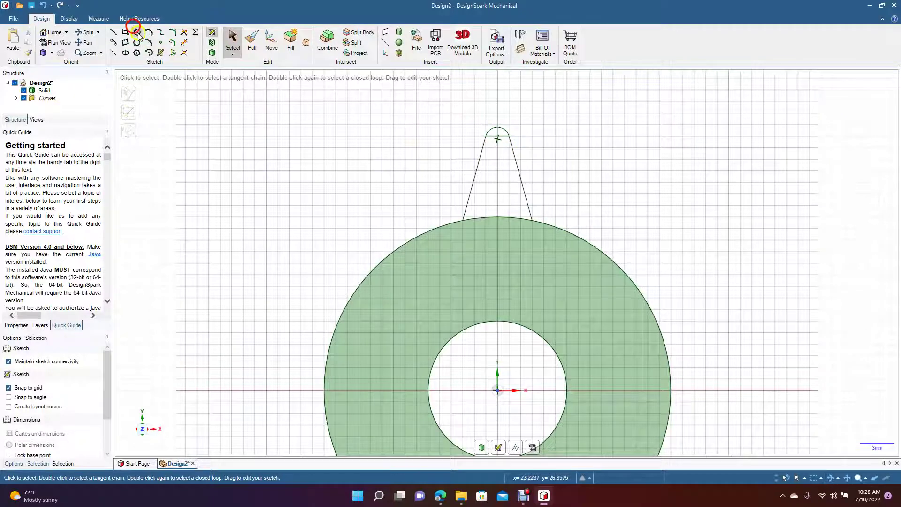
pyautogui.click(499, 140)
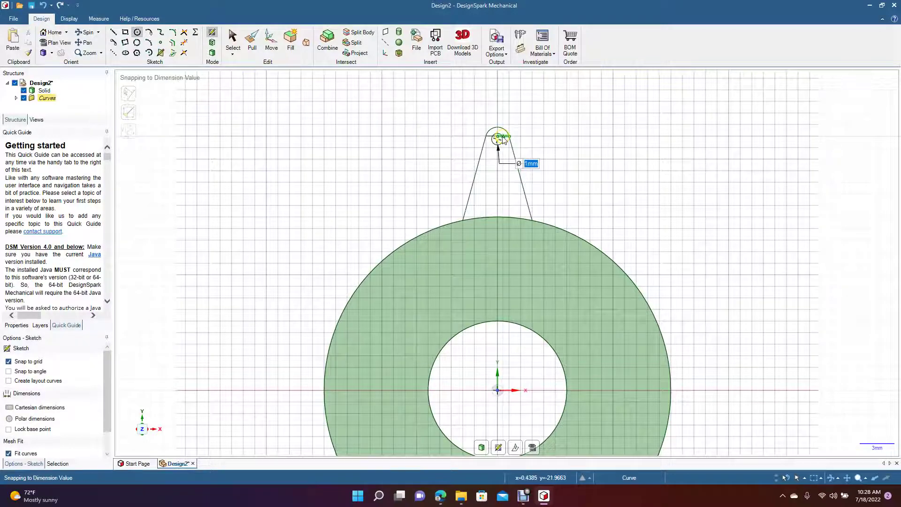
# Trim the three pieces of the flat top line under the arc and inside the small circle.
pyautogui.click(233, 44)
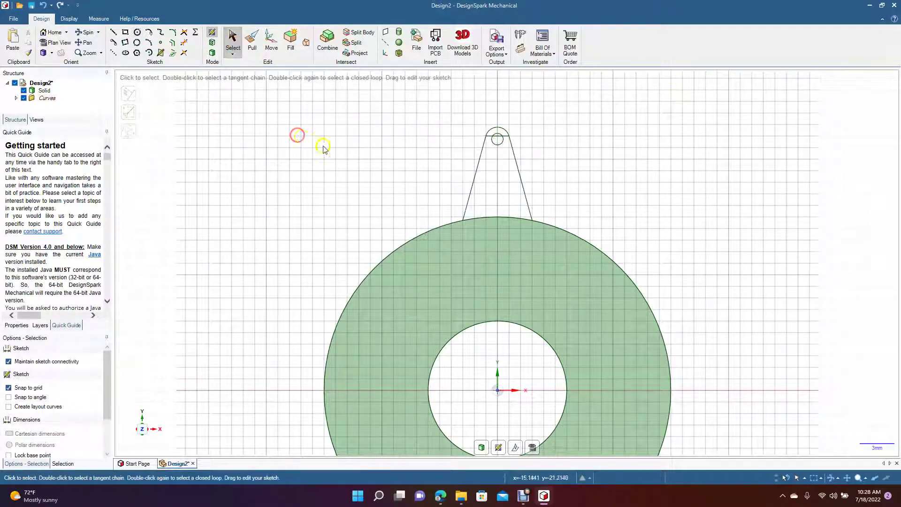
pyautogui.click(184, 42)
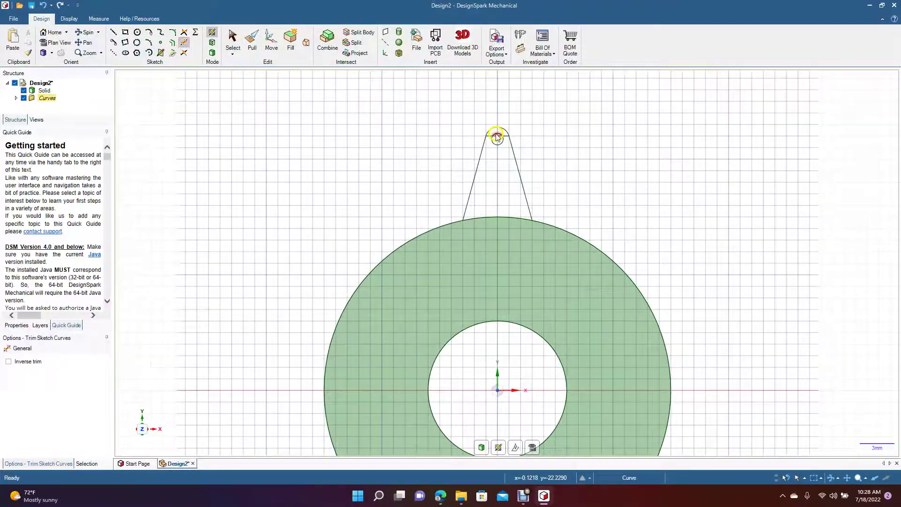
pyautogui.scroll(2, 474, 206)
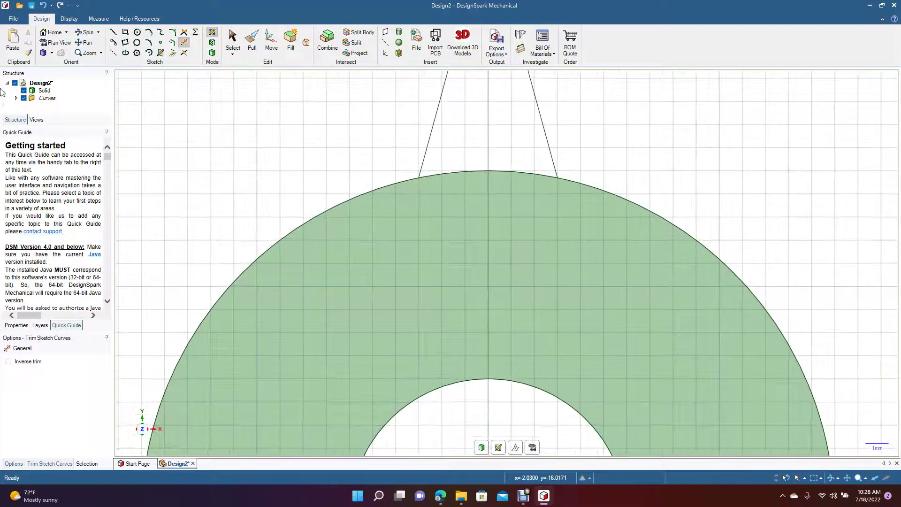
pyautogui.click(79, 47)
pyautogui.moveTo(227, 112); pyautogui.dragTo(255, 277)
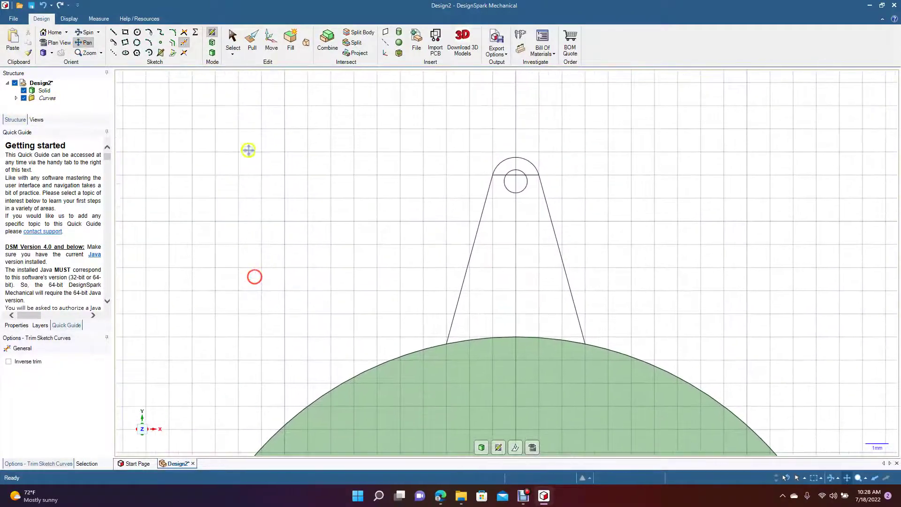
pyautogui.click(185, 44)
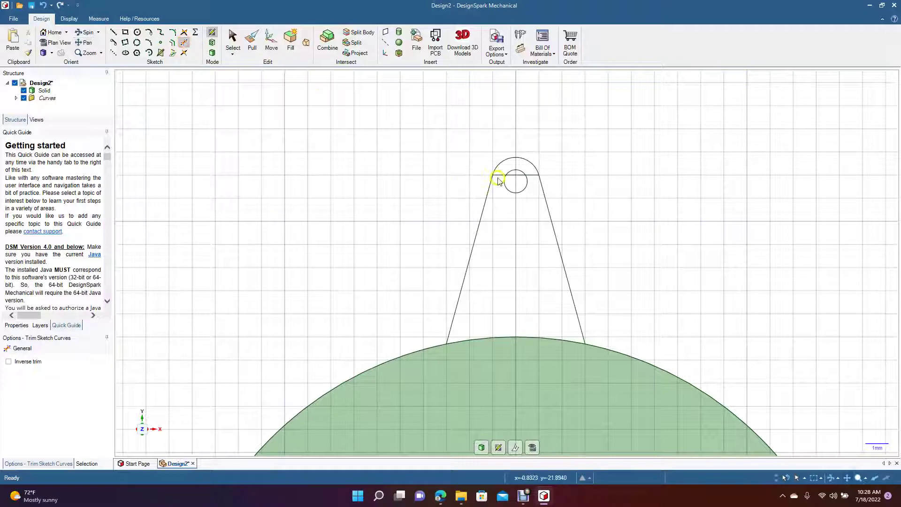
pyautogui.click(499, 176)
pyautogui.click(518, 177)
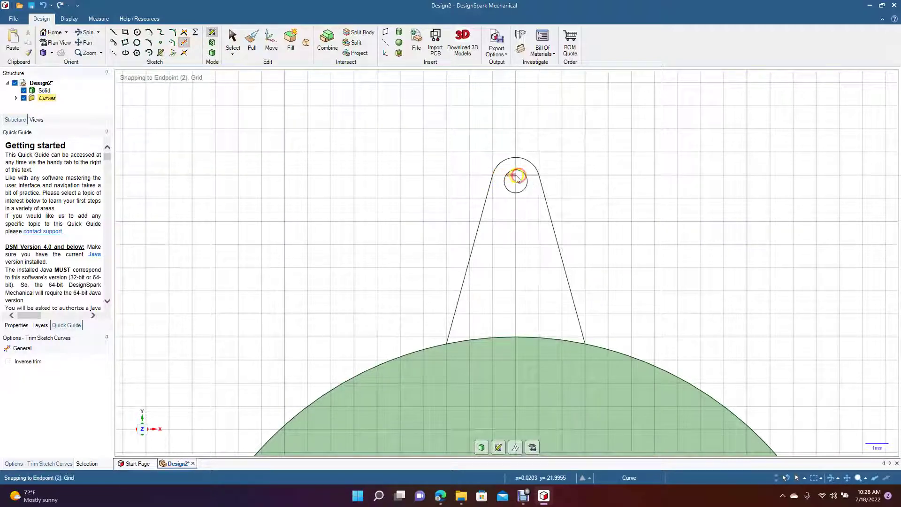
pyautogui.click(532, 175)
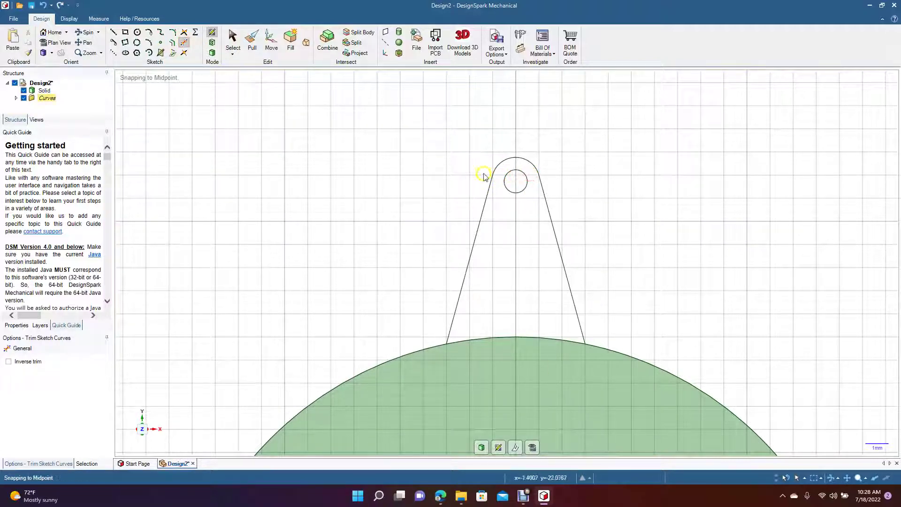
pyautogui.scroll(-4, 371, 206)
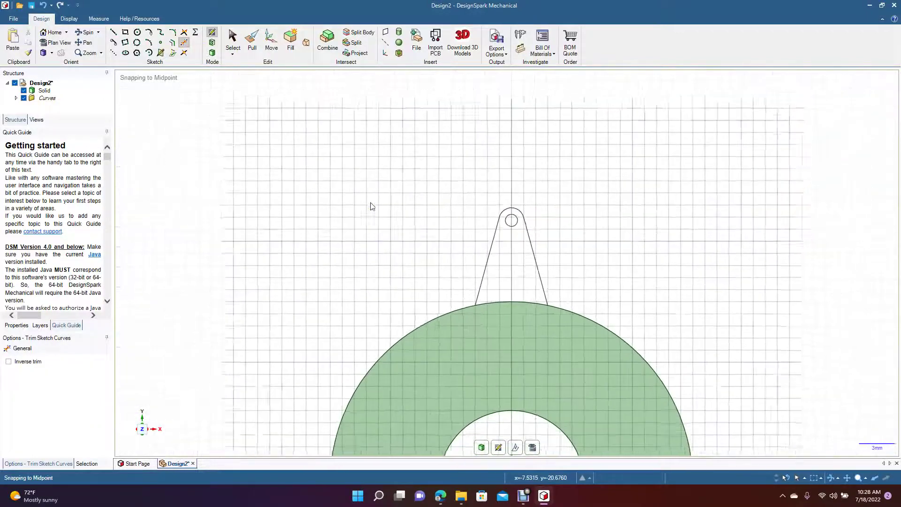
pyautogui.click(80, 46)
pyautogui.moveTo(265, 167); pyautogui.dragTo(246, 90)
# Convert the tab sketch to a surface, select the tab face, and enable No merge.
pyautogui.click(252, 44)
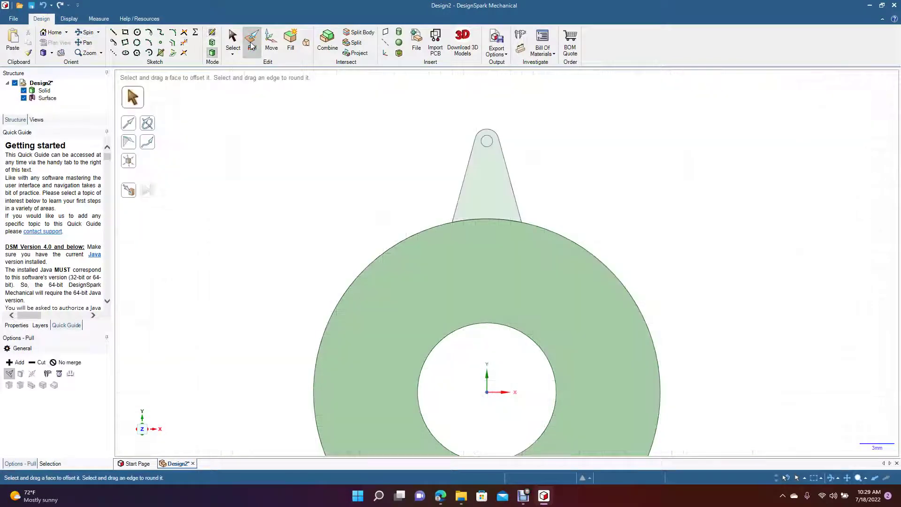
pyautogui.click(86, 33)
pyautogui.moveTo(283, 253); pyautogui.dragTo(358, 241)
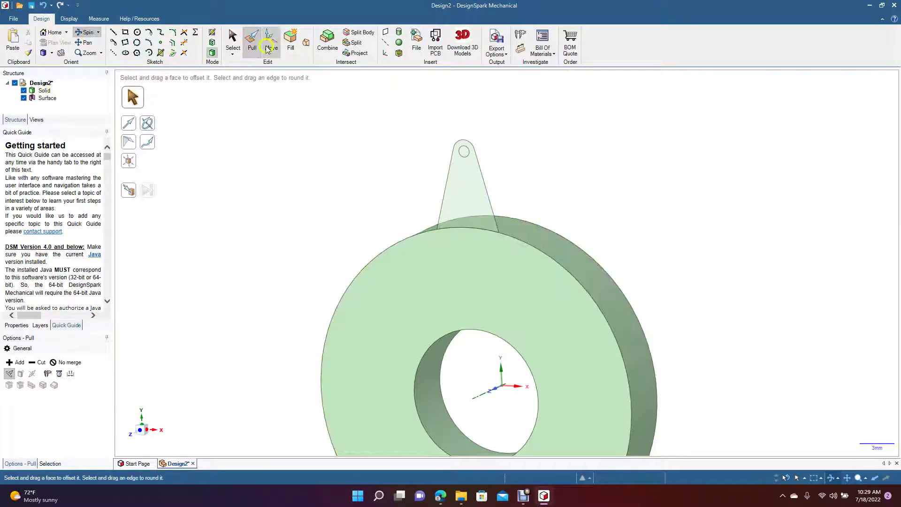
pyautogui.click(252, 42)
pyautogui.click(479, 212)
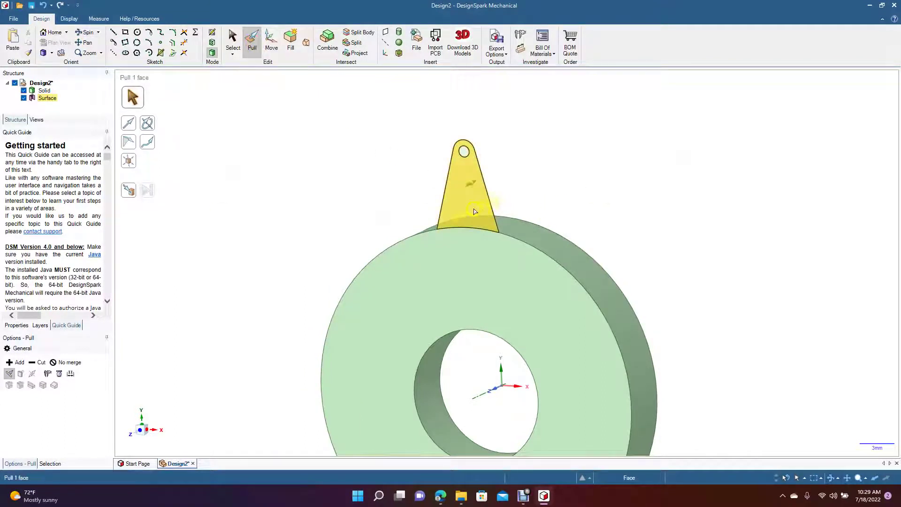
pyautogui.click(474, 212)
pyautogui.click(66, 362)
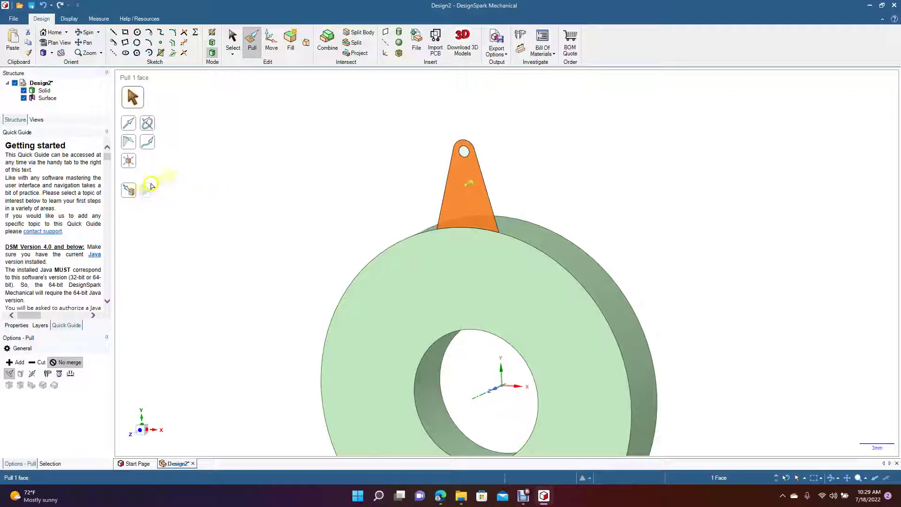
# Pull the tab face Up To the disk's rim edge as a separate, full-thickness body.
pyautogui.click(129, 161)
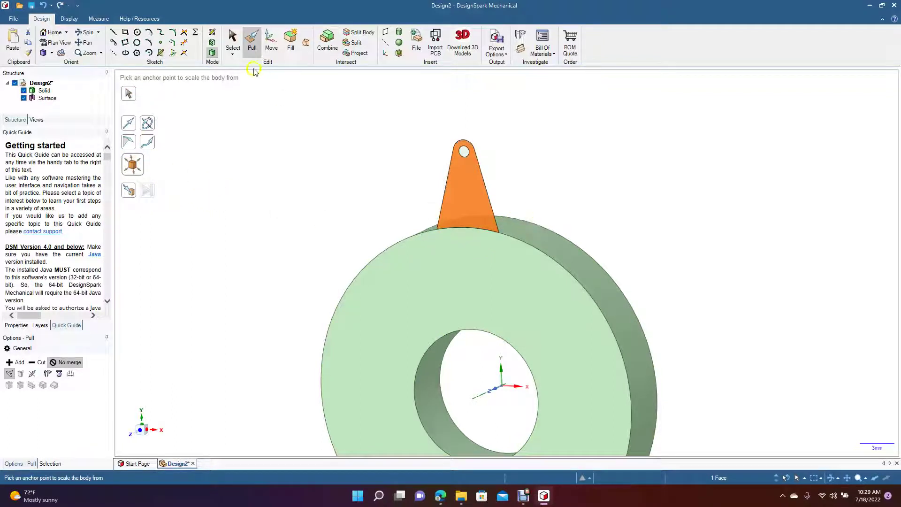
pyautogui.click(249, 40)
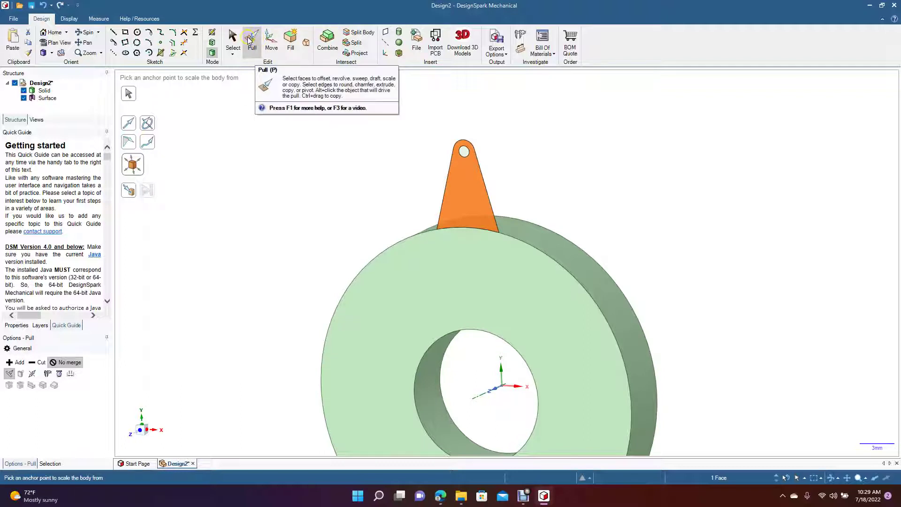
pyautogui.click(458, 196)
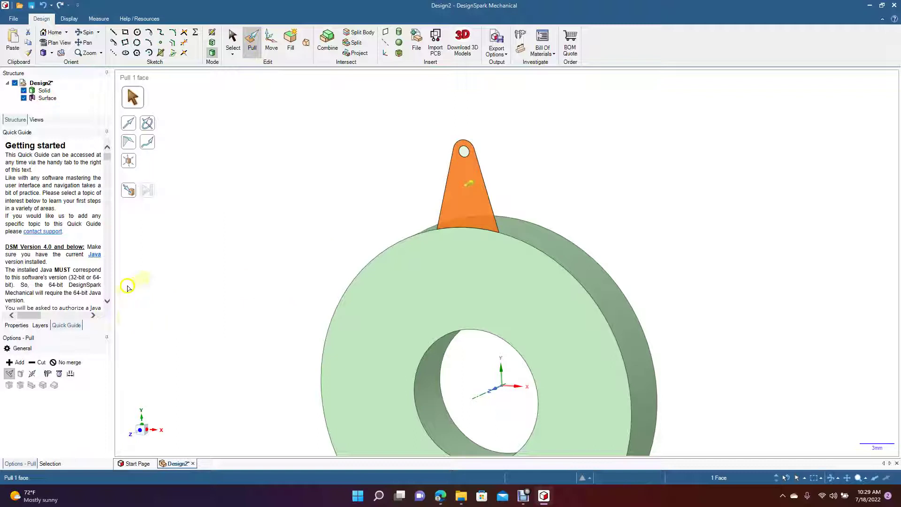
pyautogui.click(131, 193)
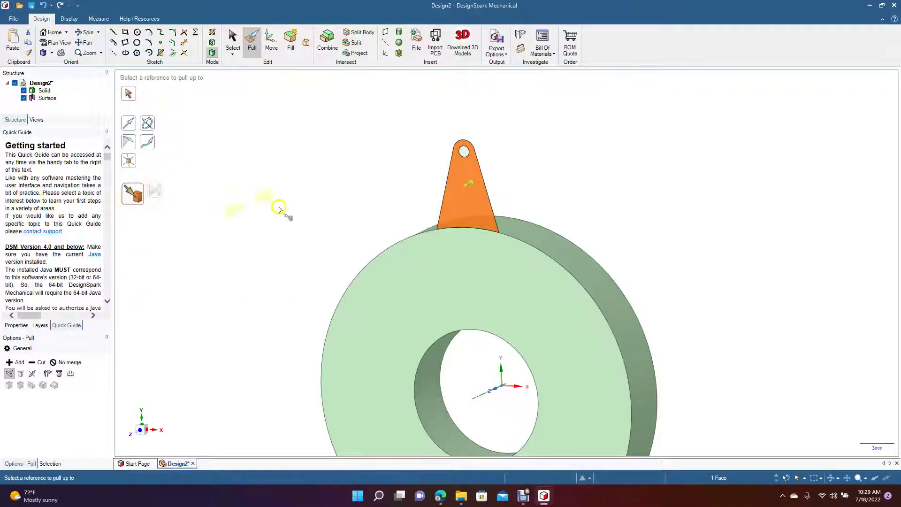
pyautogui.click(520, 221)
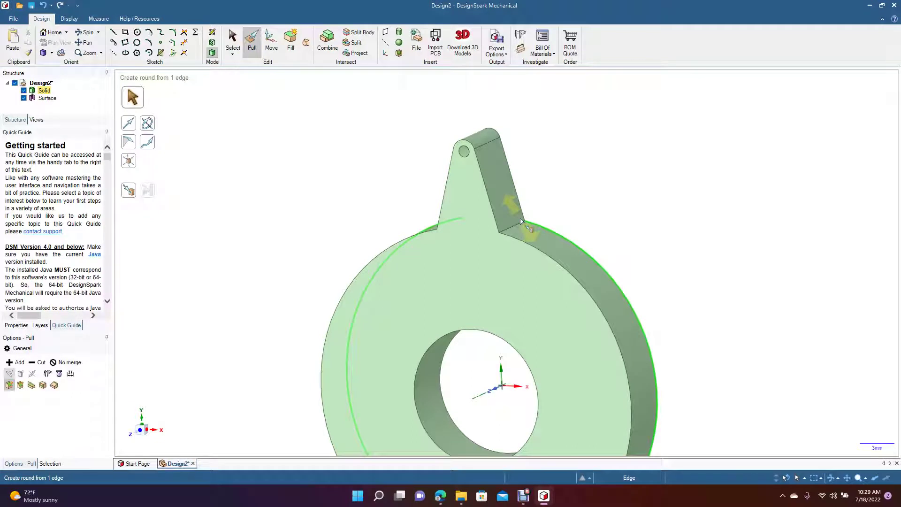
pyautogui.hotkey('ctrl', 'z')
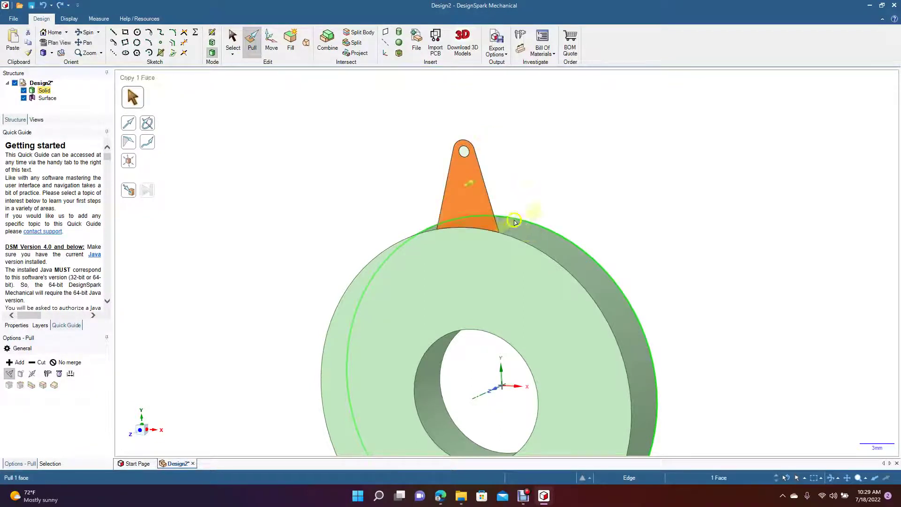
pyautogui.click(70, 363)
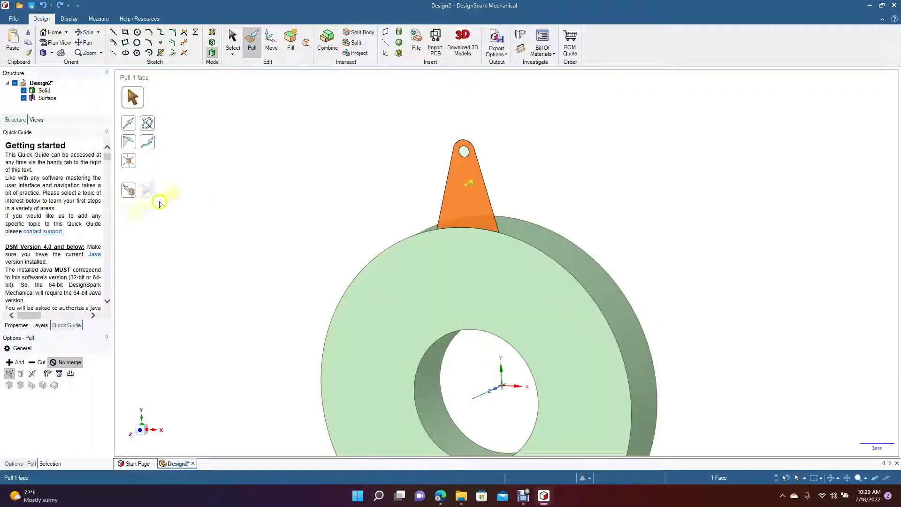
pyautogui.click(133, 193)
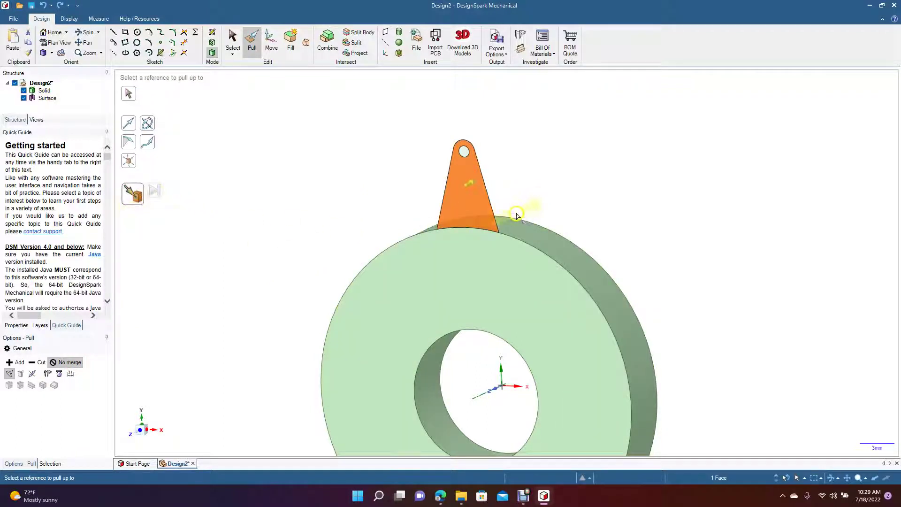
pyautogui.click(515, 218)
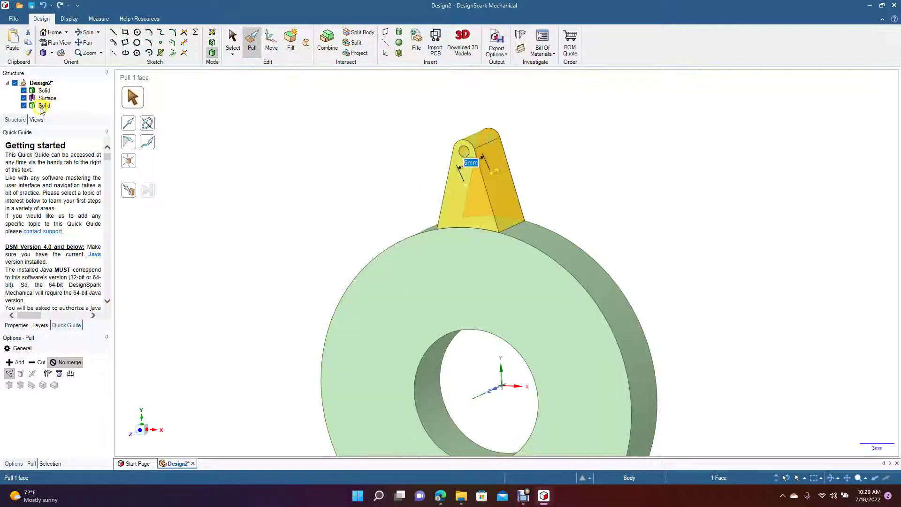
pyautogui.click(234, 39)
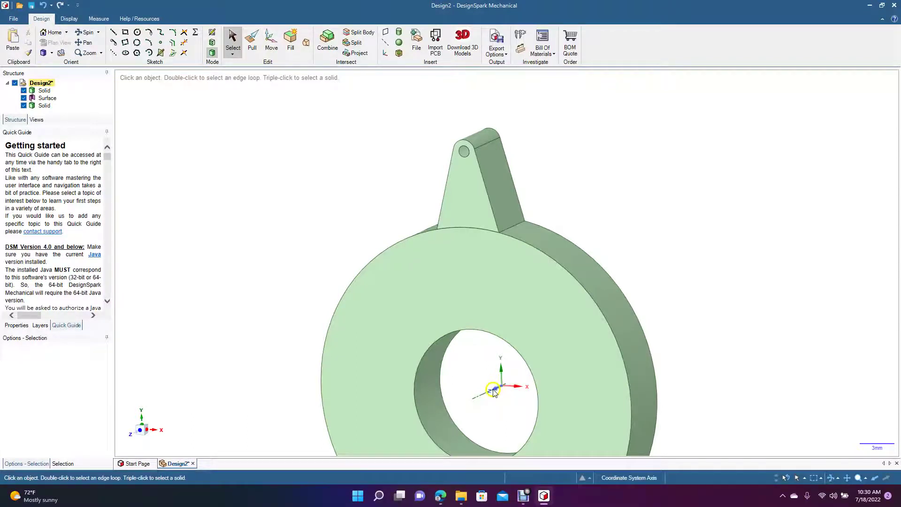
# Move-pattern the tab solid around the hole centre into eight copies at 45° spacing.
pyautogui.click(45, 107)
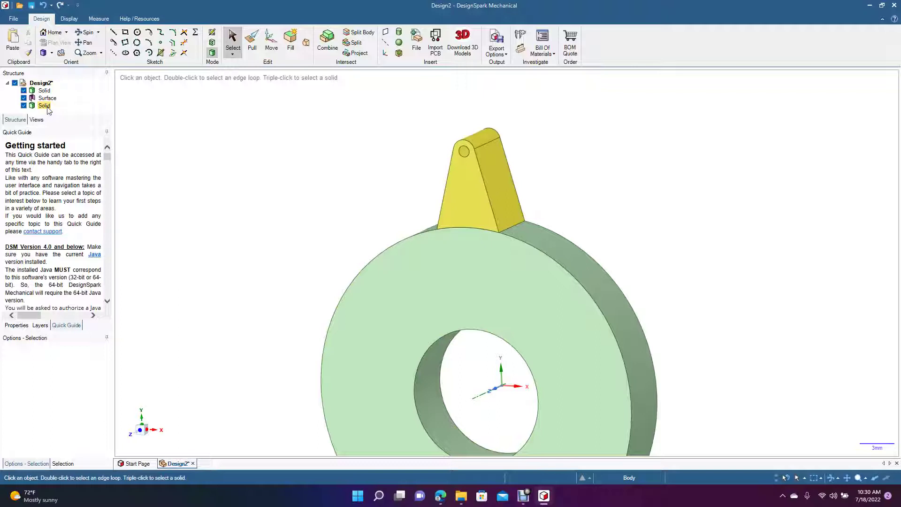
pyautogui.click(46, 106)
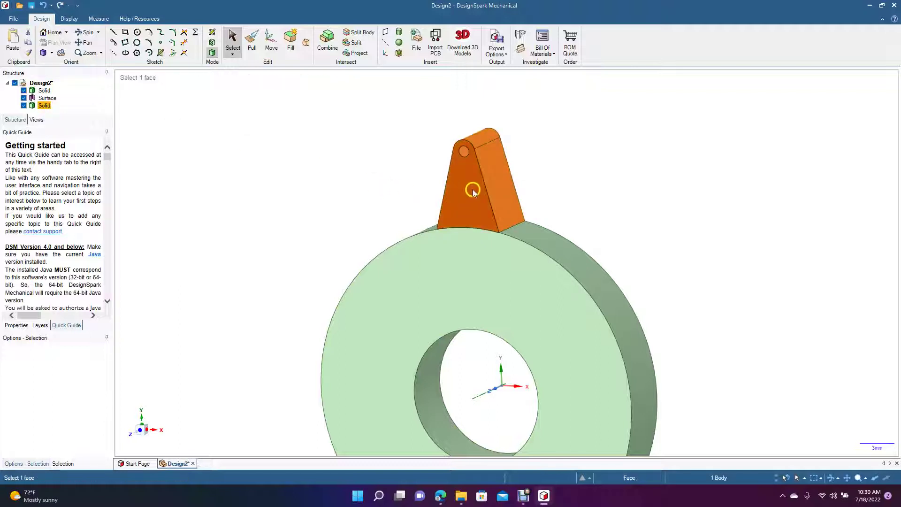
pyautogui.click(271, 41)
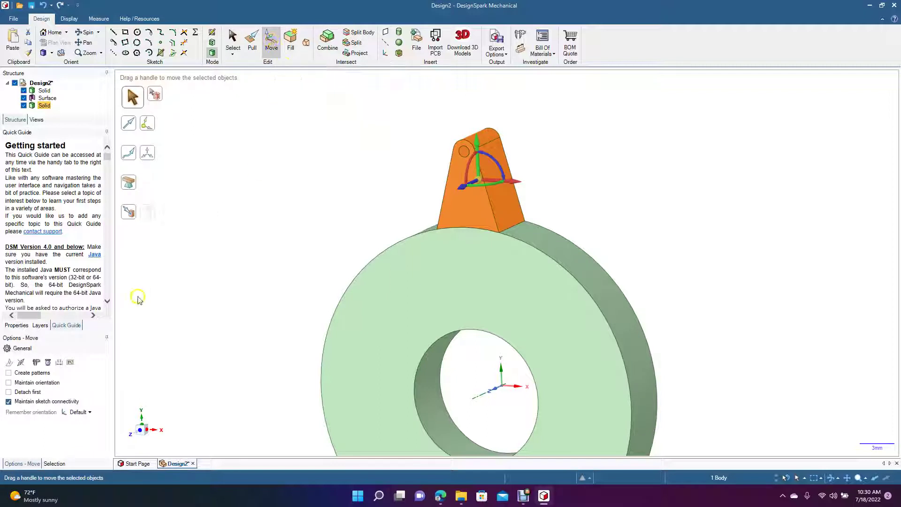
pyautogui.click(22, 374)
pyautogui.moveTo(480, 183); pyautogui.dragTo(469, 409)
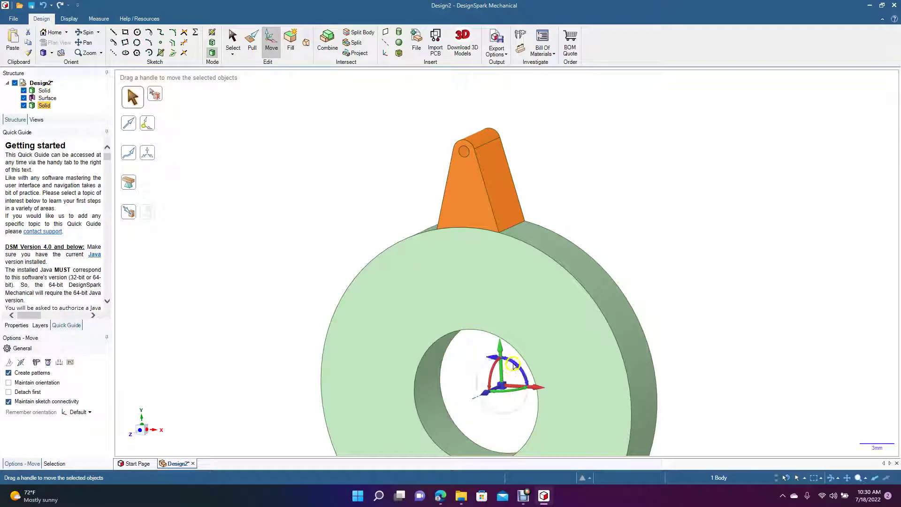
pyautogui.moveTo(514, 365); pyautogui.dragTo(496, 368)
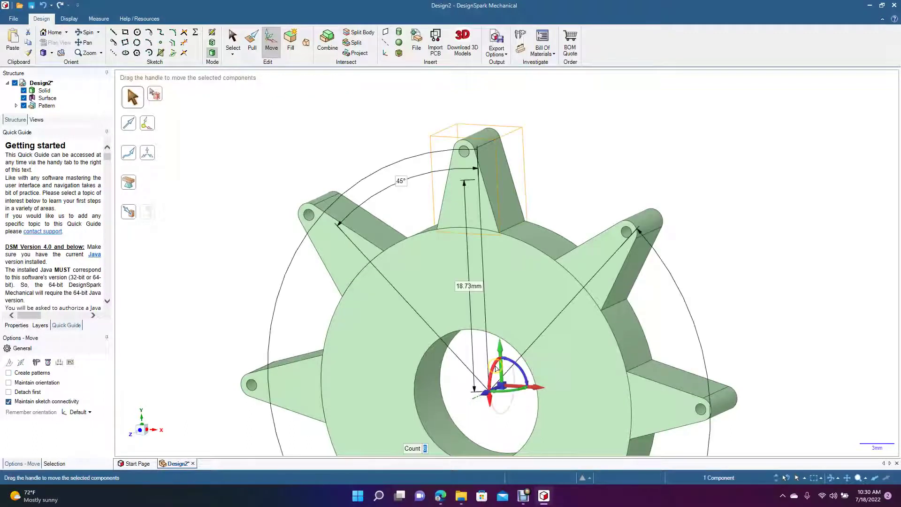
pyautogui.click(471, 356)
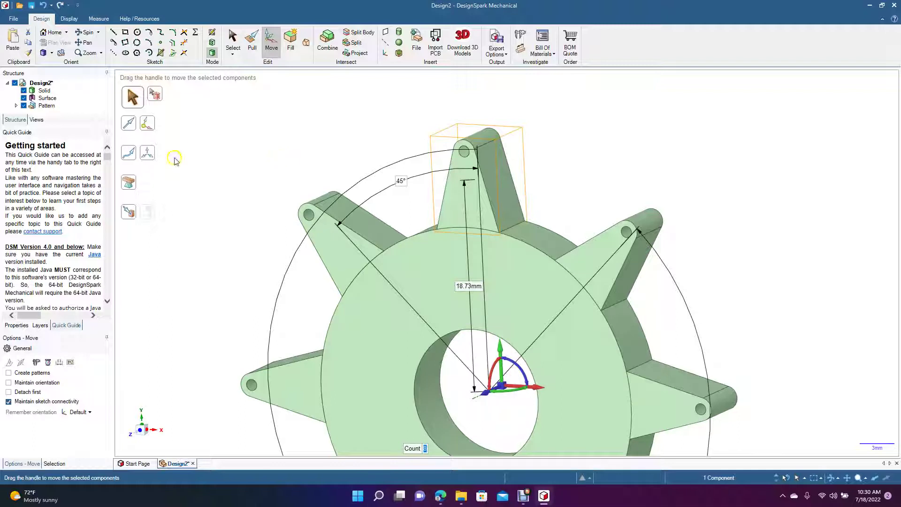
pyautogui.click(233, 45)
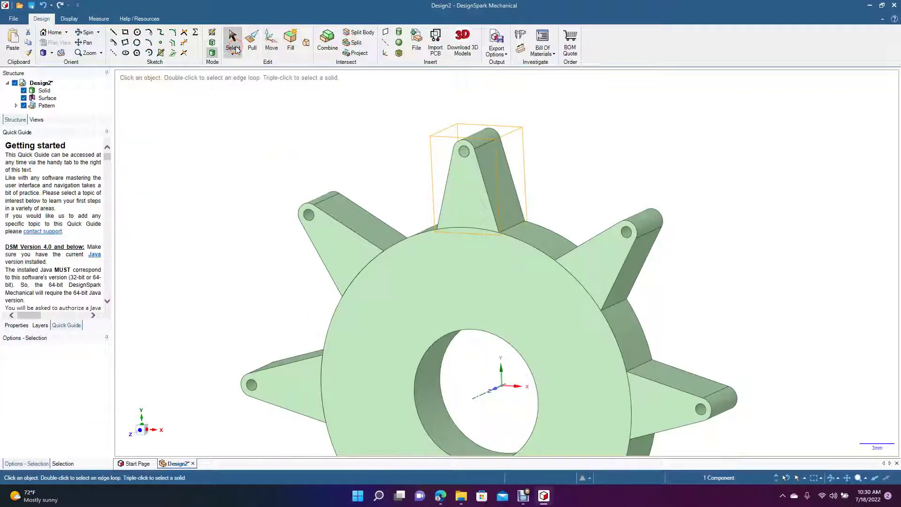
pyautogui.click(207, 164)
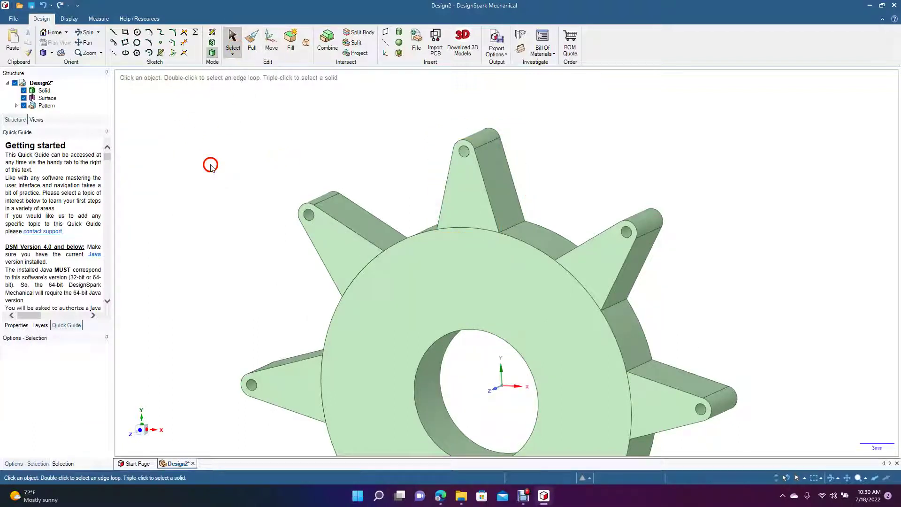
pyautogui.click(88, 33)
pyautogui.moveTo(210, 235)
pyautogui.mouseDown()
pyautogui.moveTo(322, 213)
pyautogui.moveTo(264, 140)
pyautogui.moveTo(118, 233)
pyautogui.moveTo(7, 223)
pyautogui.moveTo(243, 236)
pyautogui.moveTo(239, 195)
pyautogui.moveTo(225, 242)
pyautogui.mouseUp()
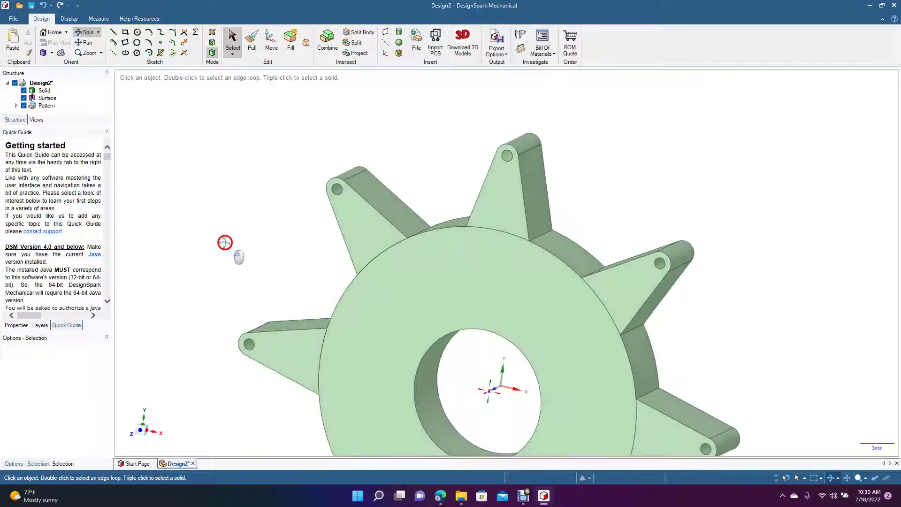
# Shell the ring through its front face with a 1mm wall thickness.
pyautogui.click(399, 53)
pyautogui.click(403, 286)
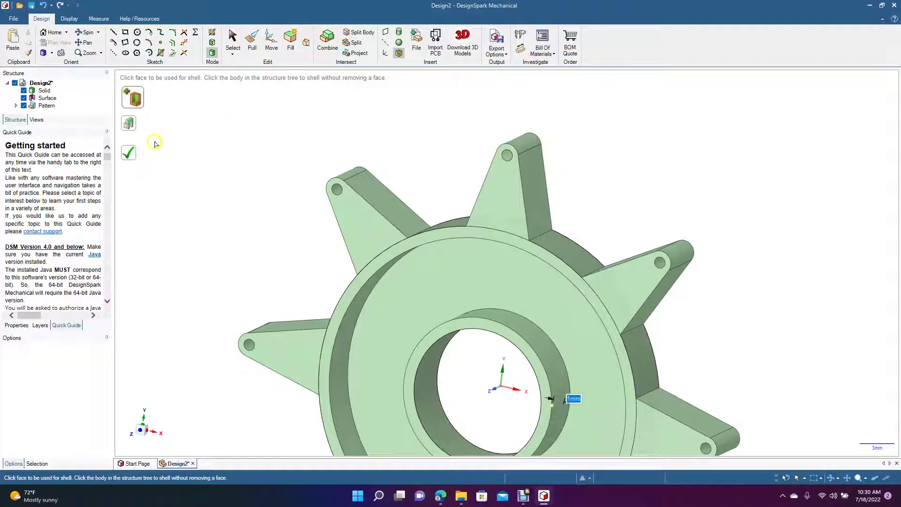
pyautogui.click(129, 153)
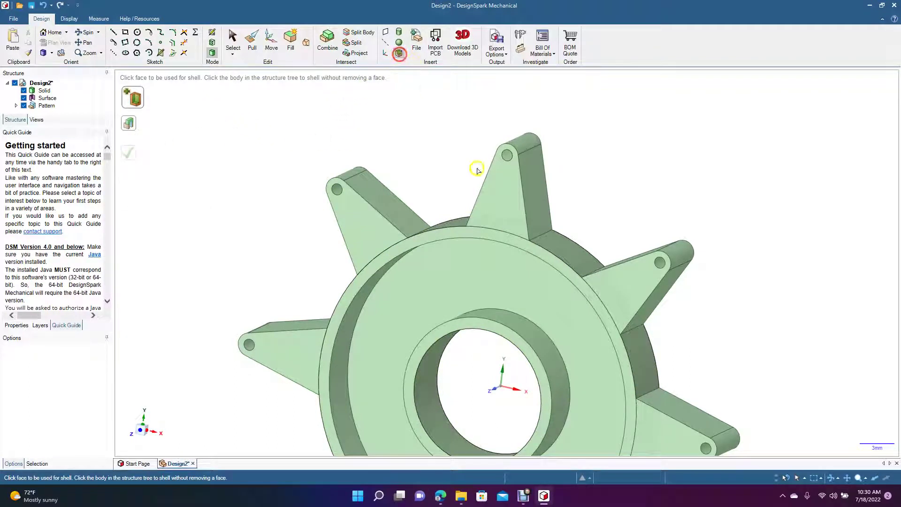
# Shell the eight patterned tabs to 1mm walls, leaving a triangular pocket in each.
pyautogui.click(509, 205)
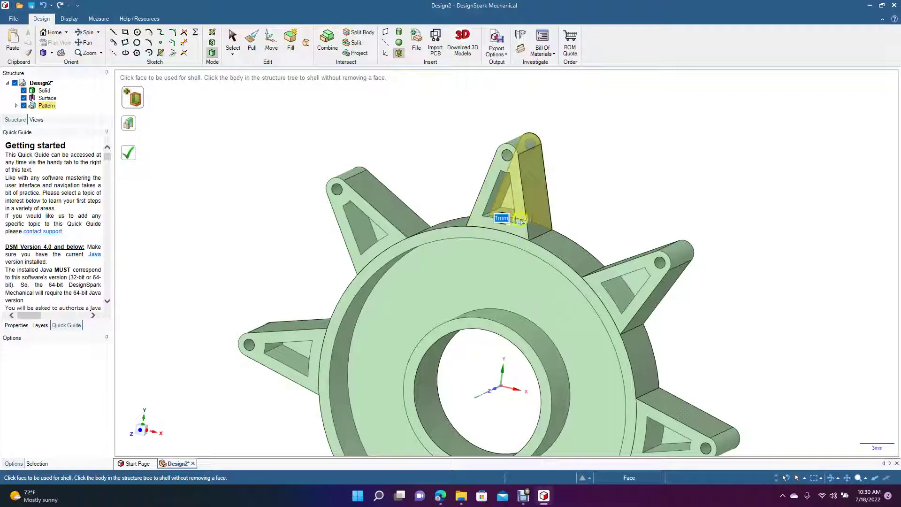
pyautogui.scroll(-4, 421, 262)
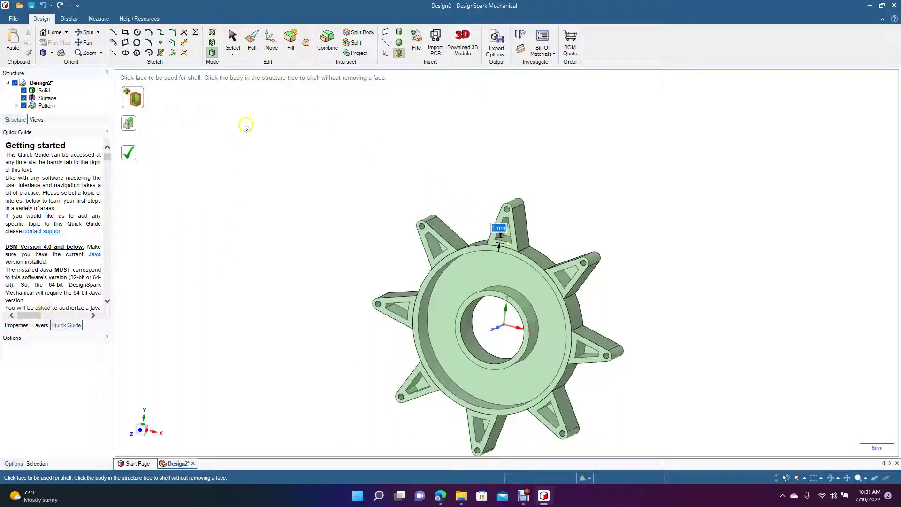
pyautogui.click(233, 42)
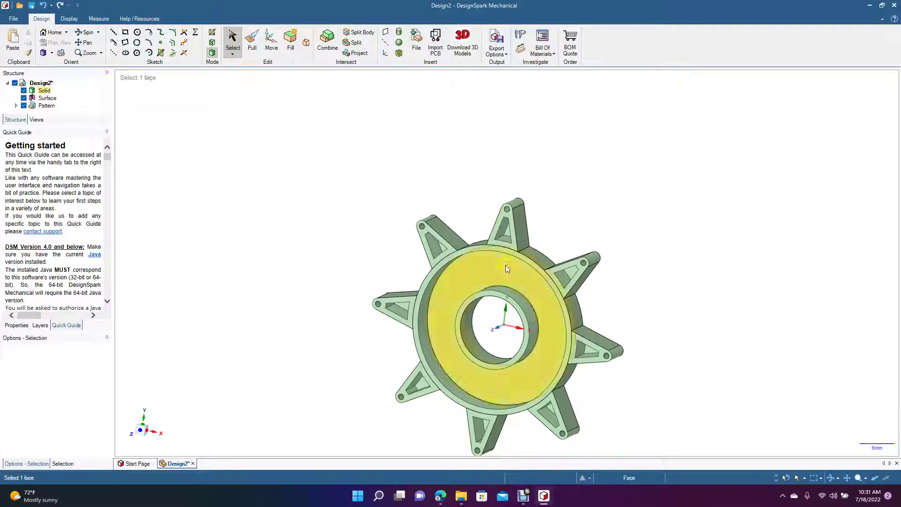
pyautogui.click(88, 33)
pyautogui.moveTo(271, 151)
pyautogui.mouseDown()
pyautogui.moveTo(249, 181)
pyautogui.moveTo(127, 201)
pyautogui.moveTo(159, 224)
pyautogui.moveTo(136, 226)
pyautogui.moveTo(127, 160)
pyautogui.moveTo(113, 141)
pyautogui.moveTo(306, 125)
pyautogui.moveTo(342, 159)
pyautogui.moveTo(265, 111)
pyautogui.moveTo(258, 148)
pyautogui.mouseUp()
pyautogui.click(231, 42)
pyautogui.click(272, 42)
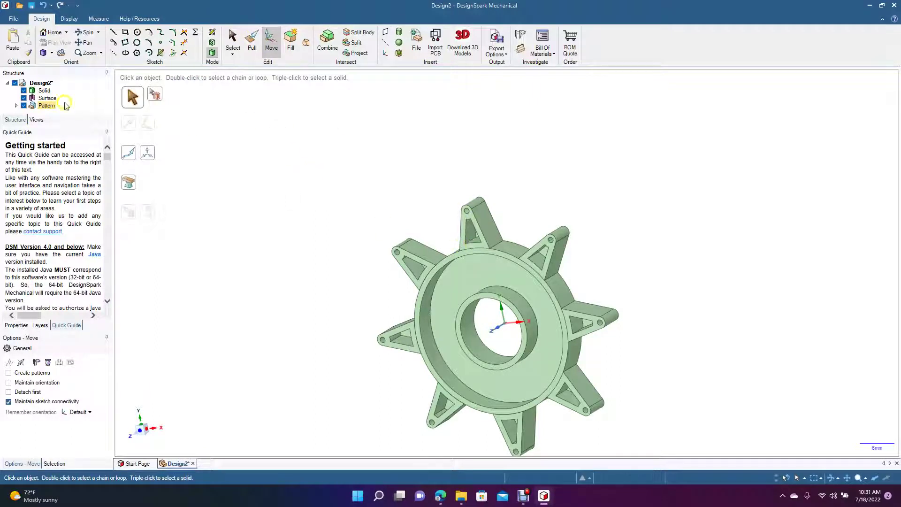
pyautogui.click(45, 90)
pyautogui.click(46, 105)
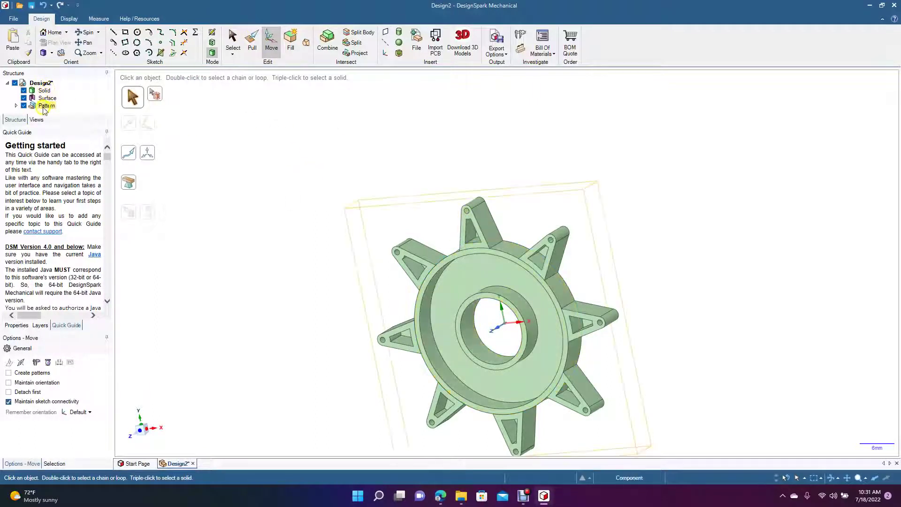
pyautogui.click(294, 142)
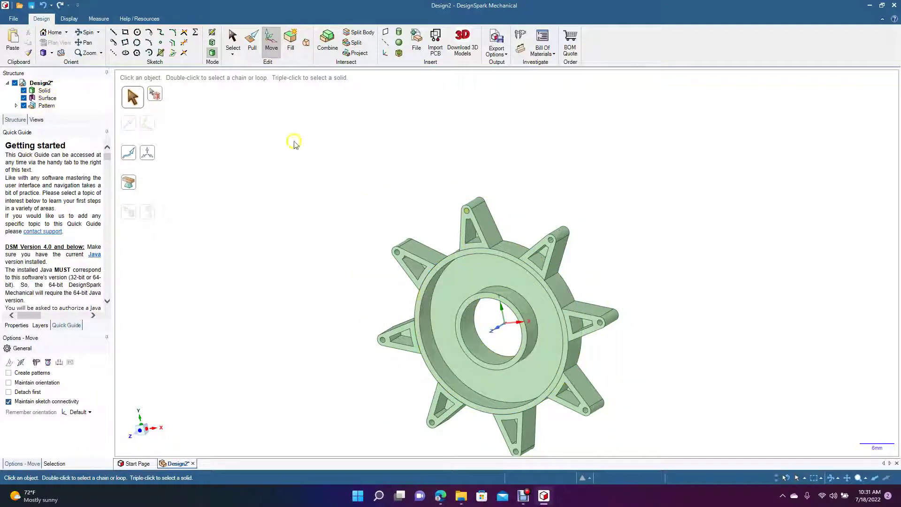
pyautogui.click(83, 31)
pyautogui.moveTo(332, 156); pyautogui.dragTo(346, 95)
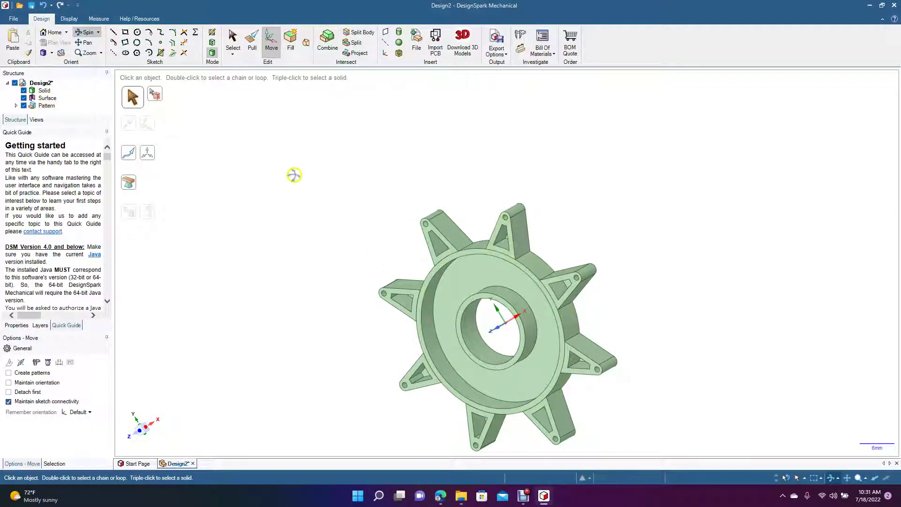
pyautogui.click(231, 38)
pyautogui.click(296, 300)
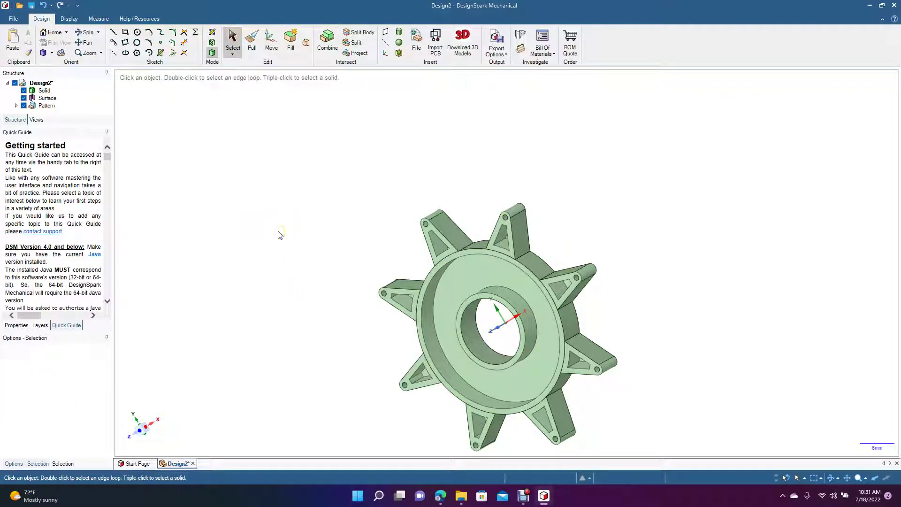